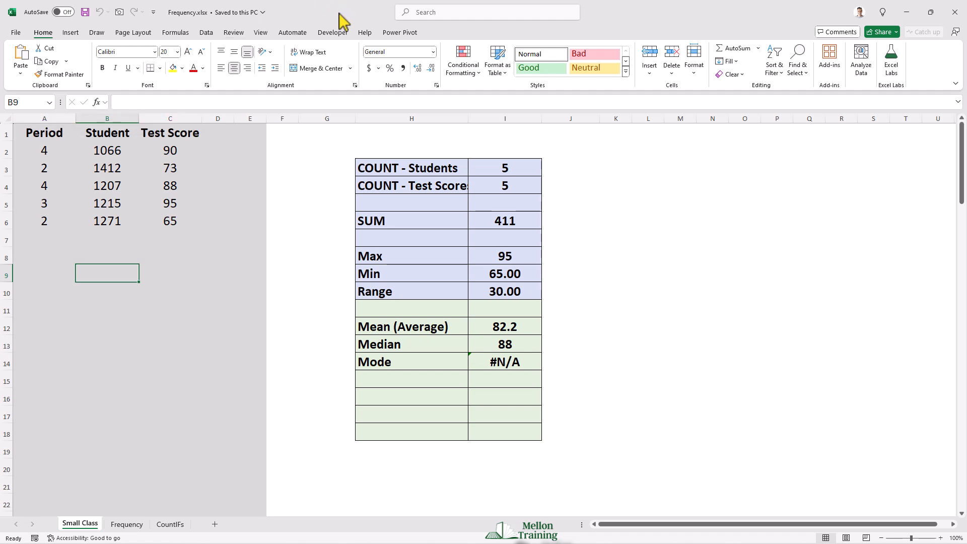
- Review the individual test scores of the five students on the Small Class sheet
left_click(182, 222)
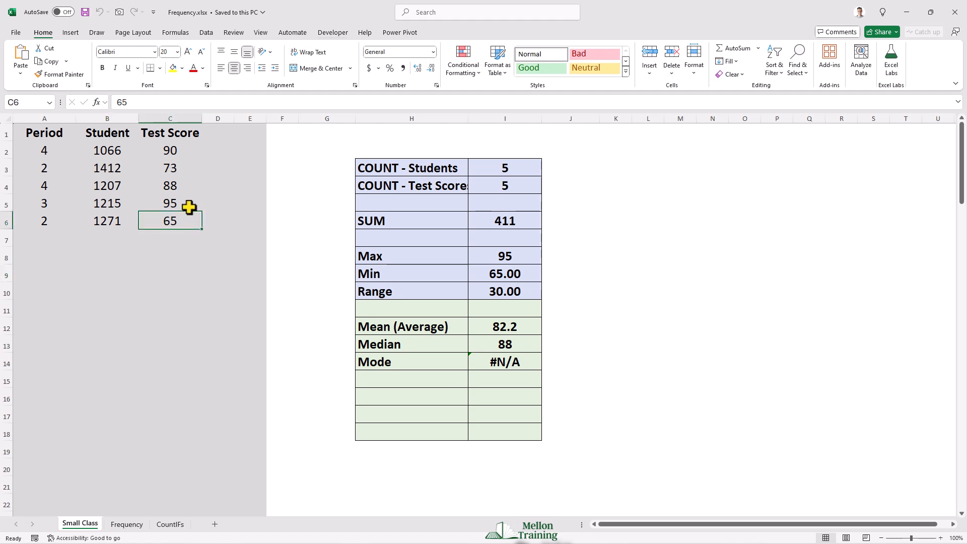
left_click(185, 169)
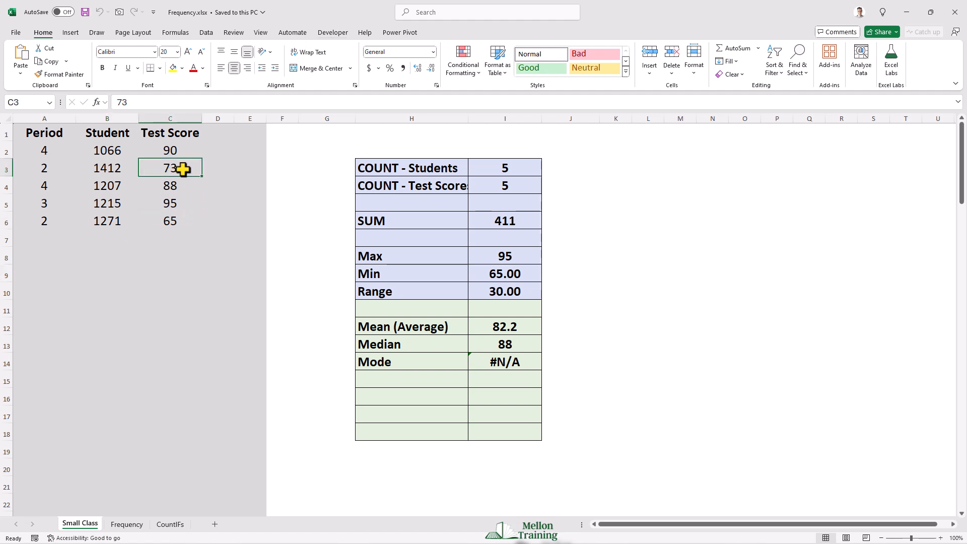
left_click(179, 184)
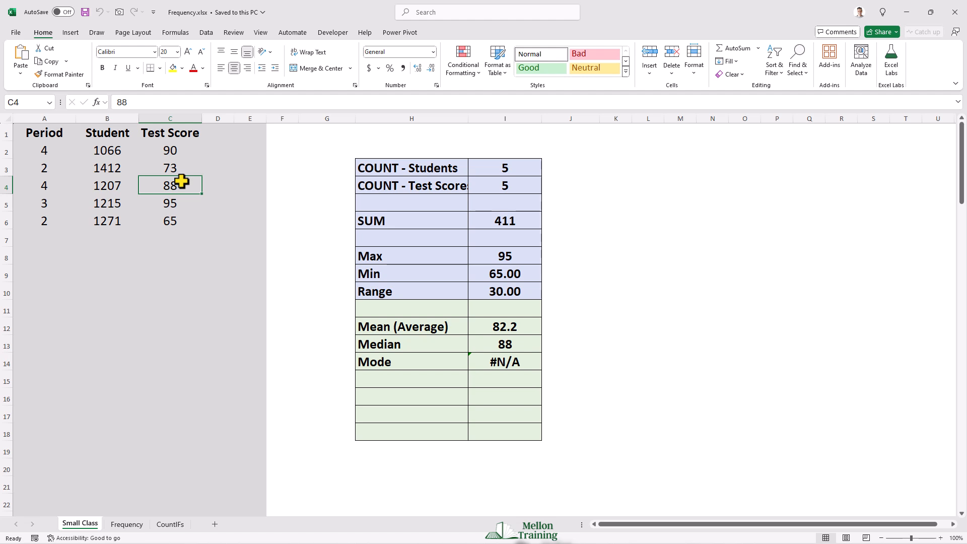
left_click(194, 148)
left_click(190, 206)
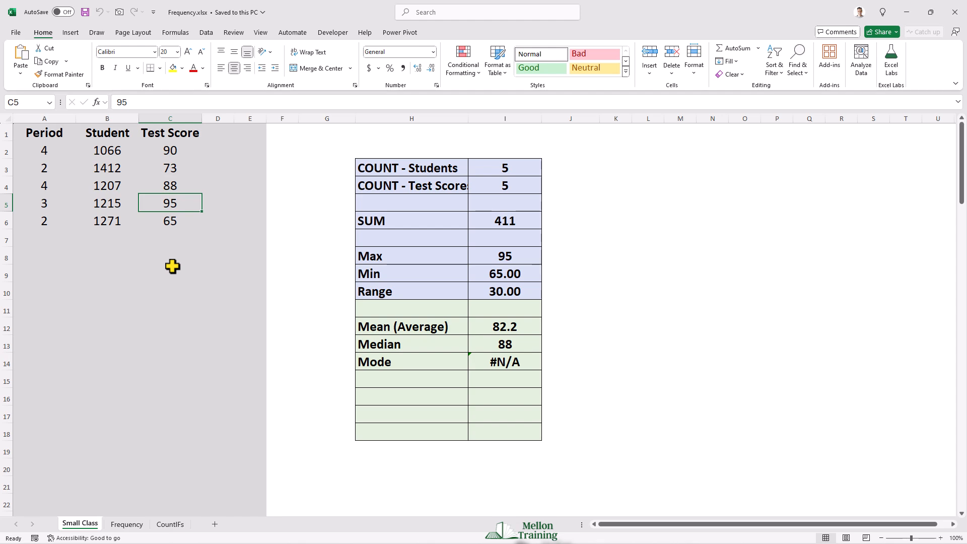
- Open the Frequency sheet and look through its full list of student test scores
left_click(126, 524)
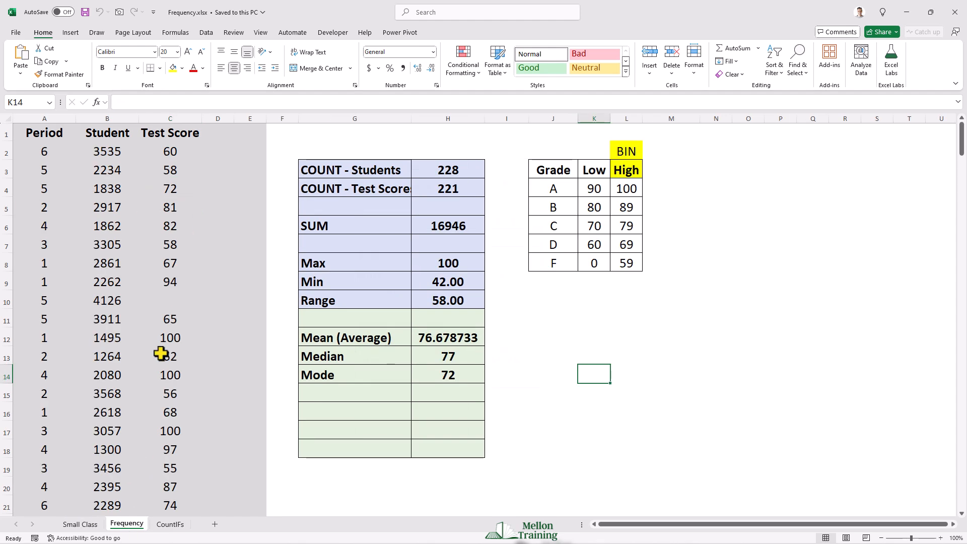
scroll(162, 353, "down", 17)
scroll(161, 354, "down", 20)
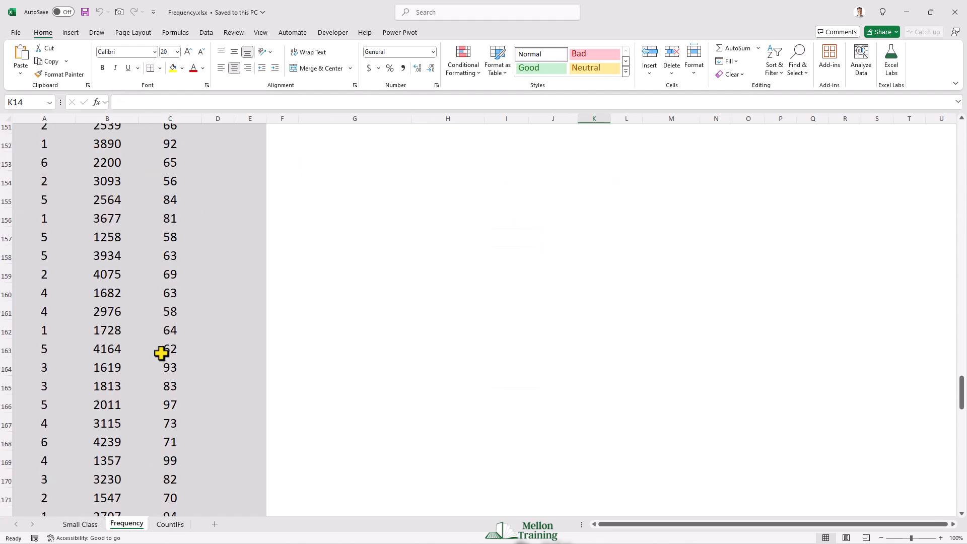
scroll(161, 354, "down", 16)
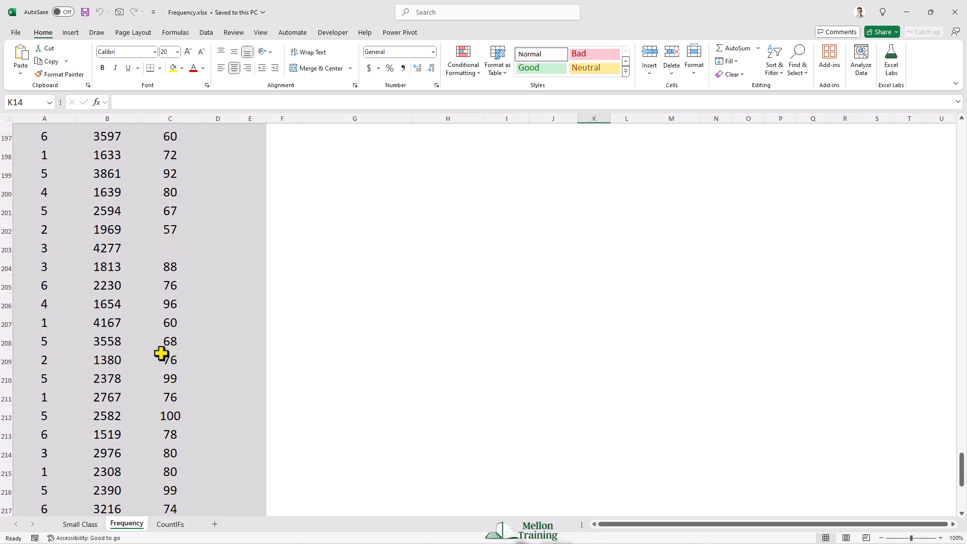
scroll(161, 353, "down", 2)
scroll(163, 347, "up", 20)
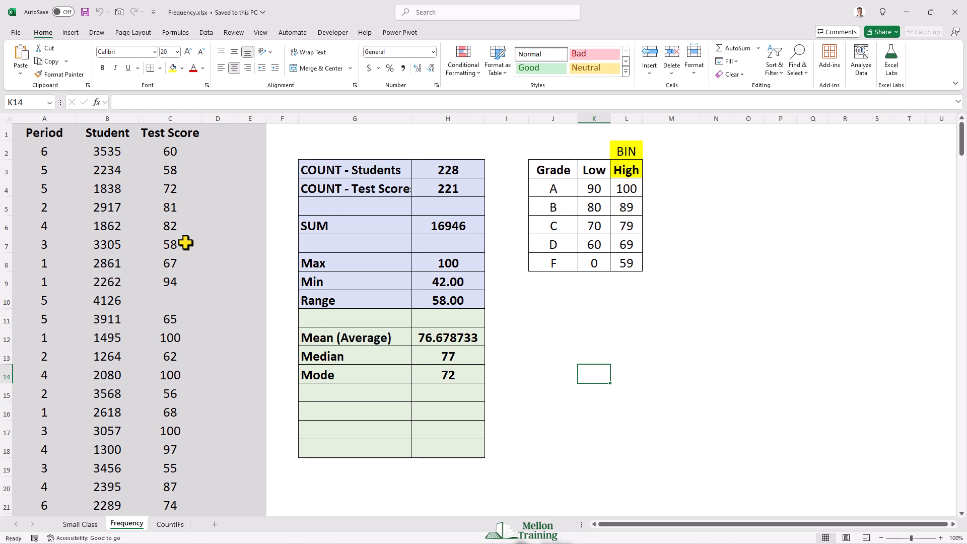
- Examine the Low and High score limits for grades A and B in the grade table
left_click(561, 186)
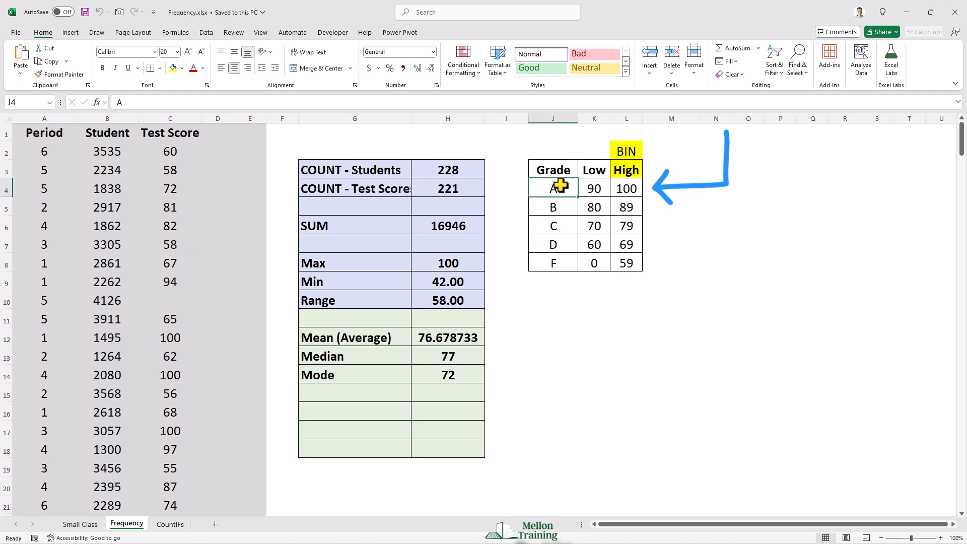
left_click(602, 188)
left_click(632, 190)
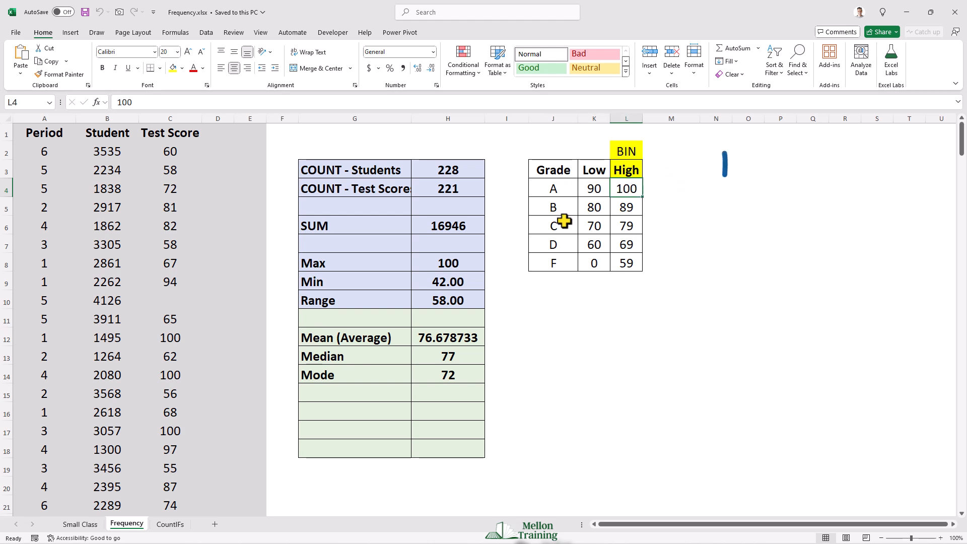
left_click(556, 208)
left_click(596, 207)
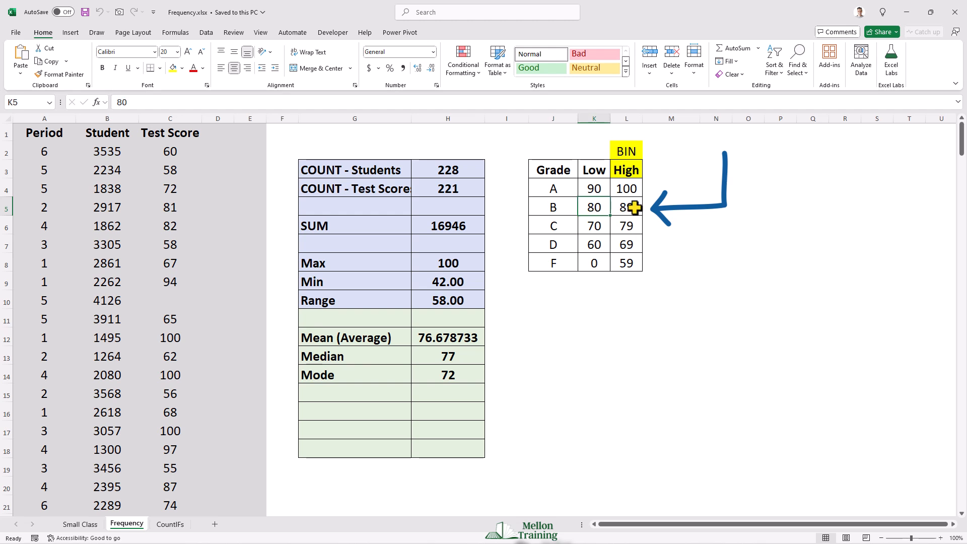
left_click(628, 207)
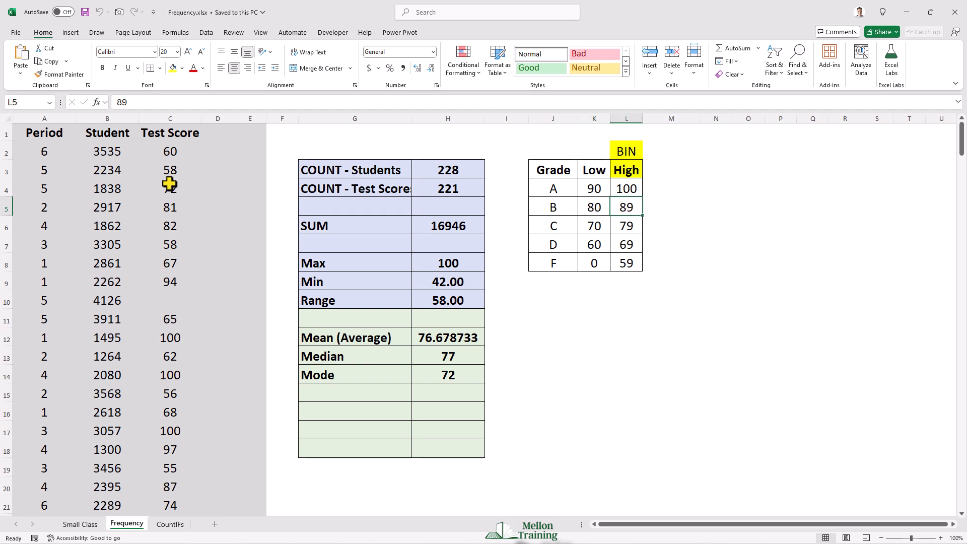
- Examine the Test Score column and the BIN heading, and compare the score ranges of grades A, B and C
left_click(170, 118)
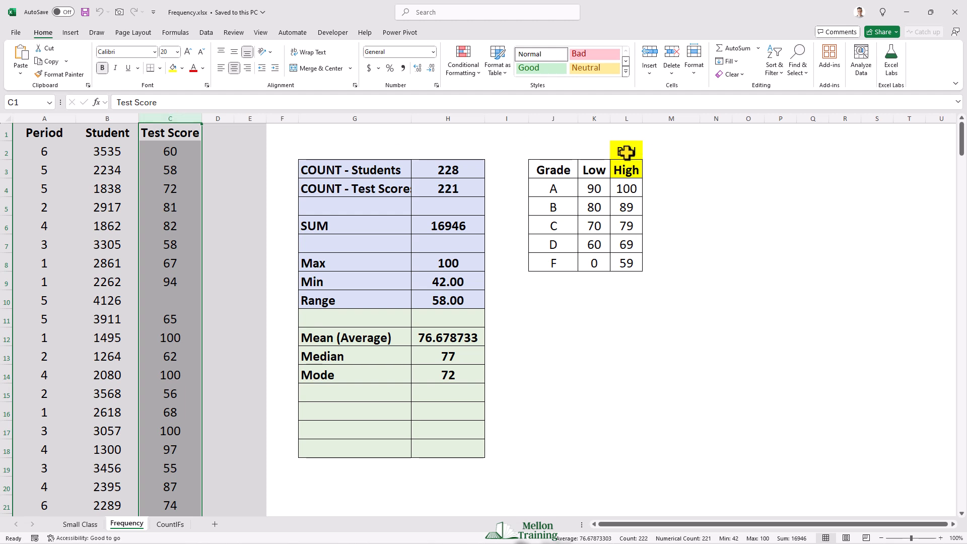
left_click_drag(626, 152, 626, 169)
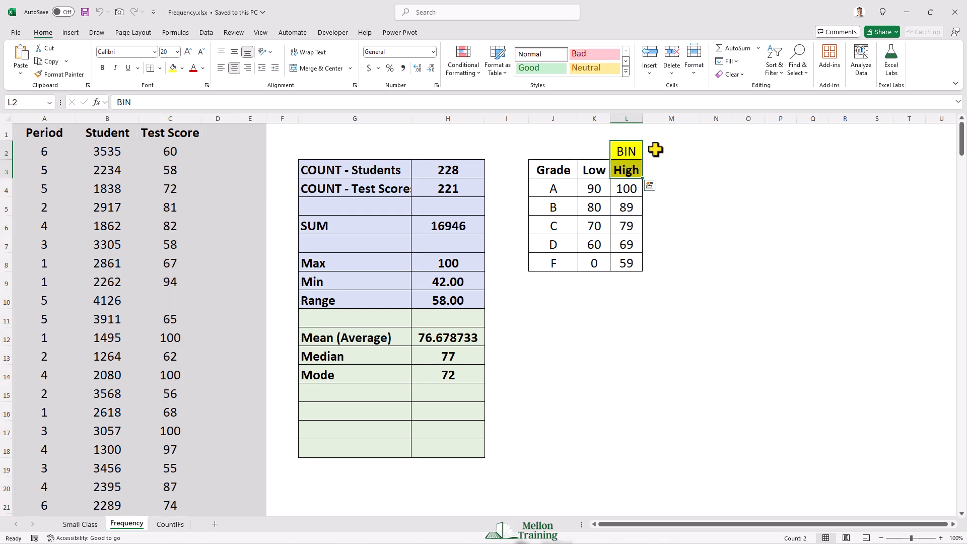
left_click(655, 149)
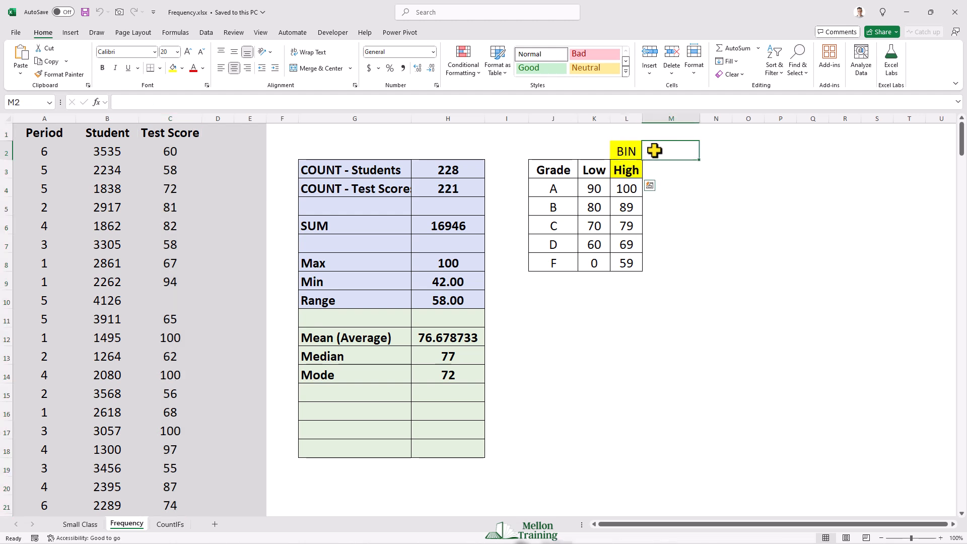
left_click(629, 150)
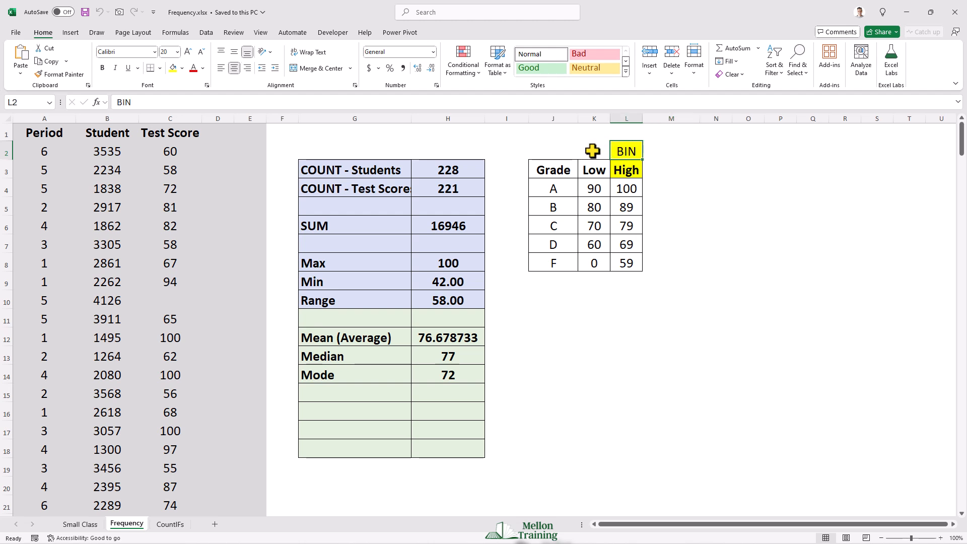
left_click(615, 186)
left_click_drag(593, 187, 623, 188)
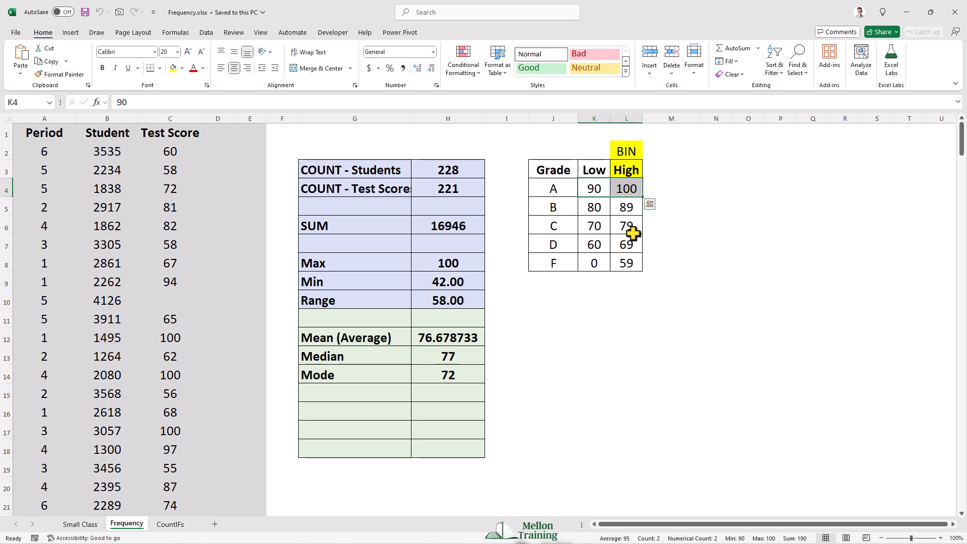
left_click(621, 203)
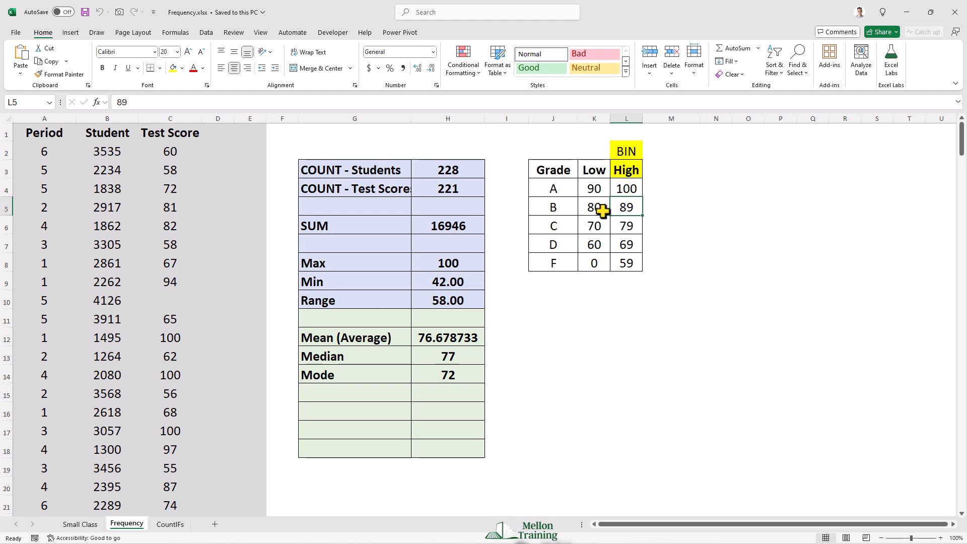
left_click_drag(595, 208, 618, 211)
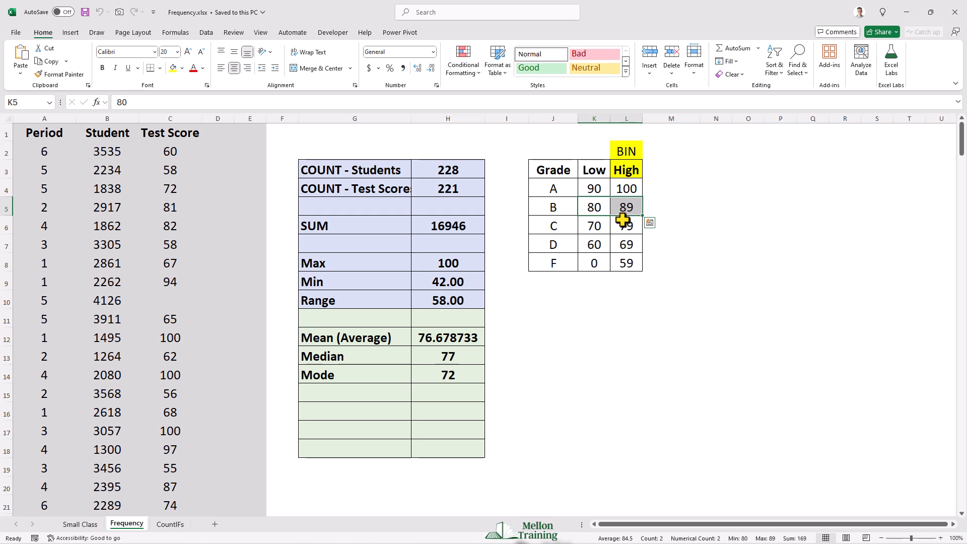
left_click(625, 227)
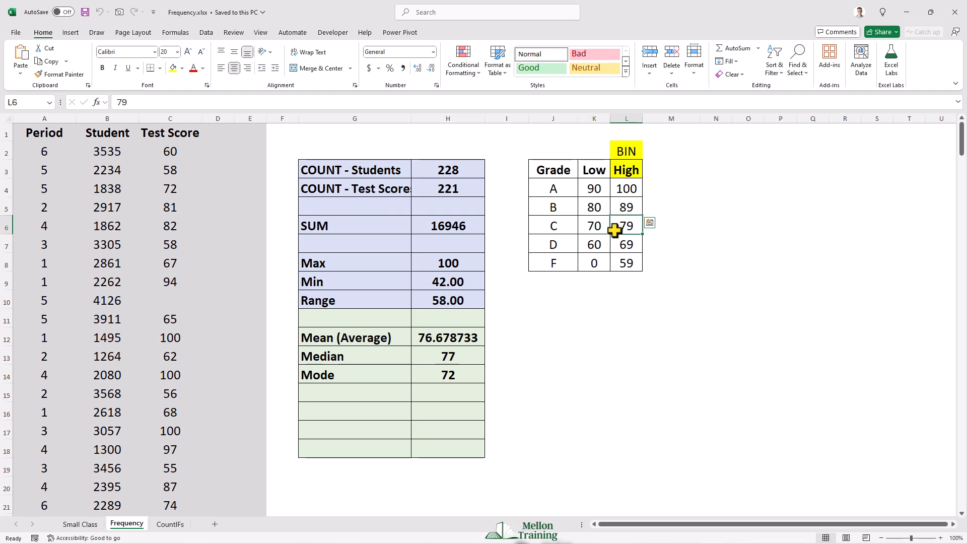
left_click_drag(591, 228, 628, 225)
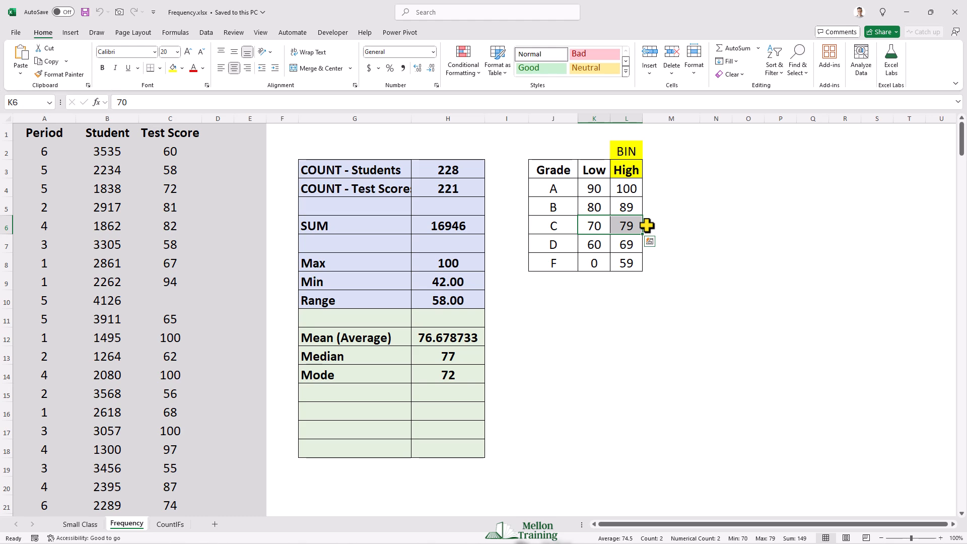
- Enter =FREQUENCY(C:C,L4:L8) in cell M4 as a legacy array formula, using the test scores and the High limits
left_click(655, 190)
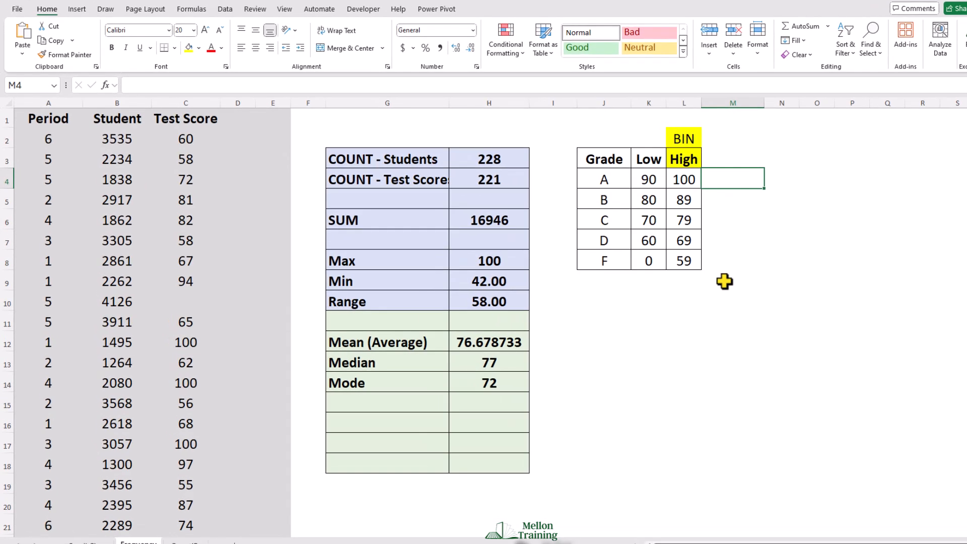
type("=fre")
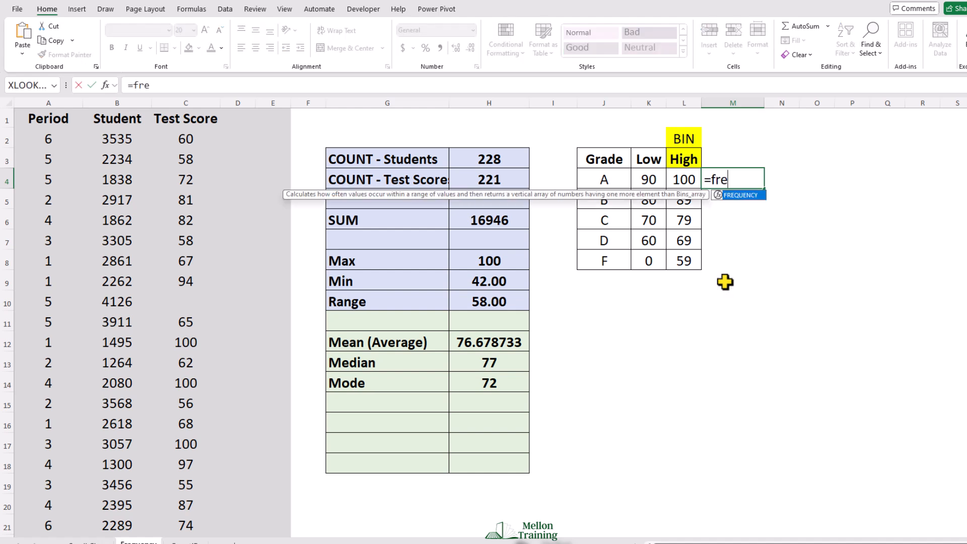
key("Tab")
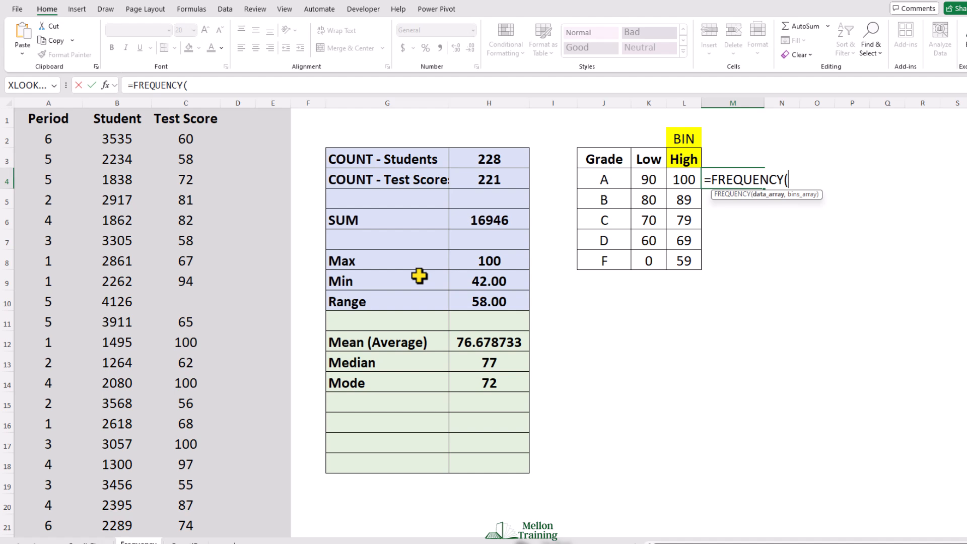
left_click(199, 100)
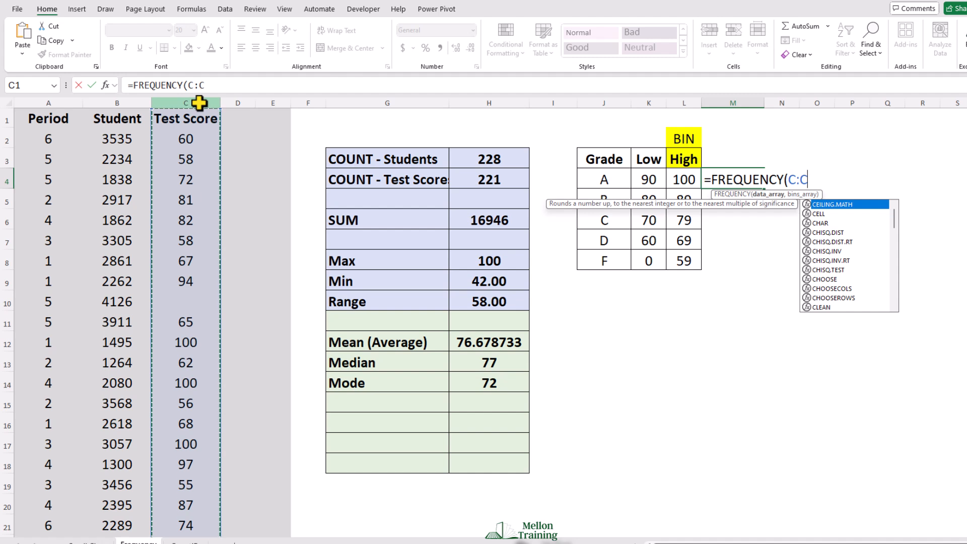
type(",")
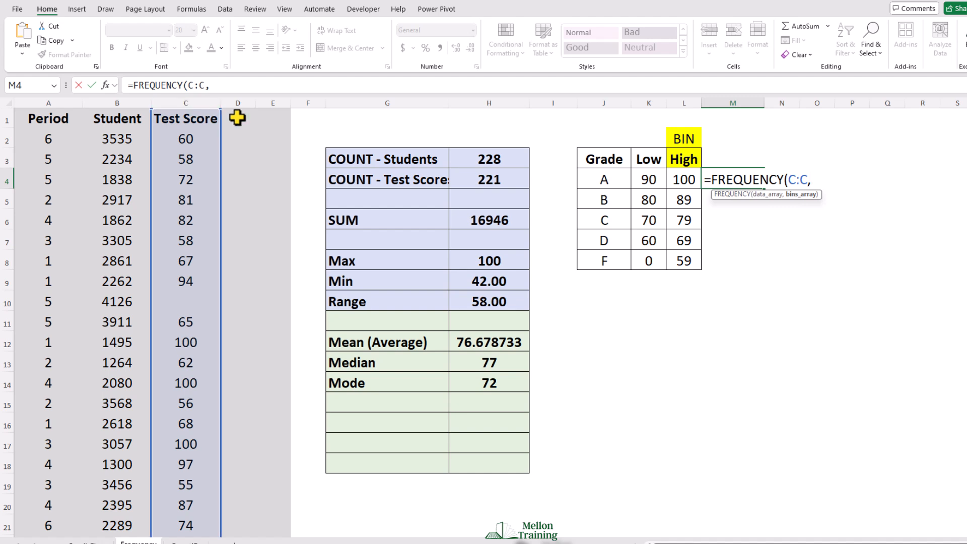
left_click_drag(684, 178, 686, 263)
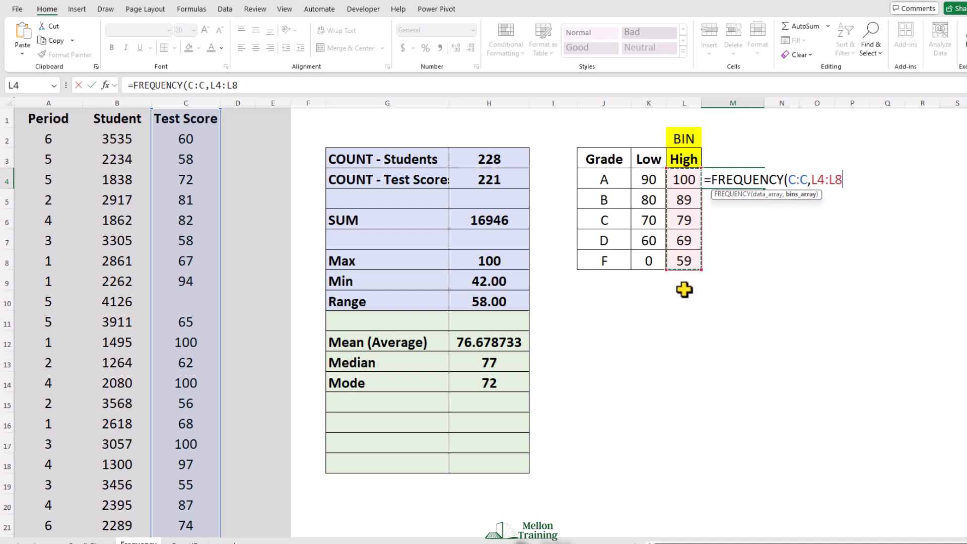
type(")")
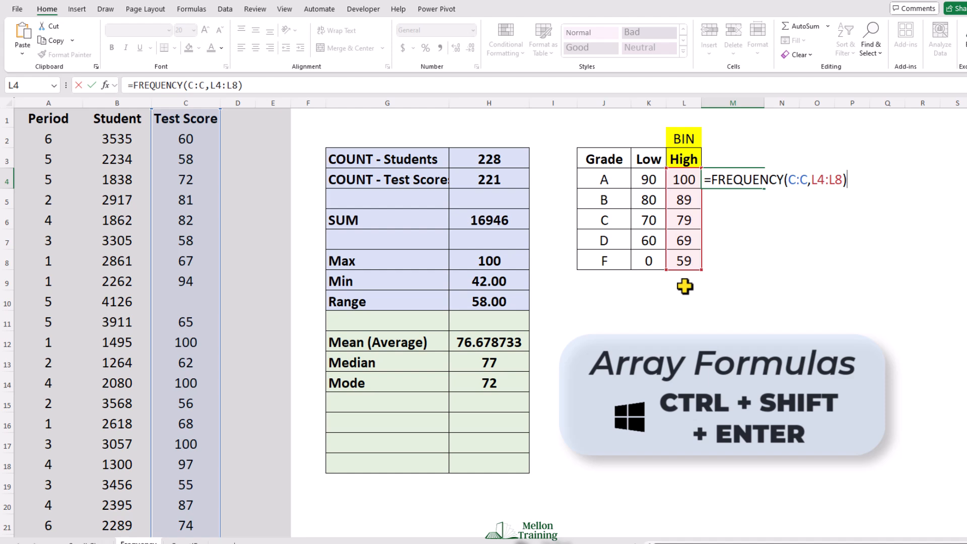
key("ctrl+shift+Return")
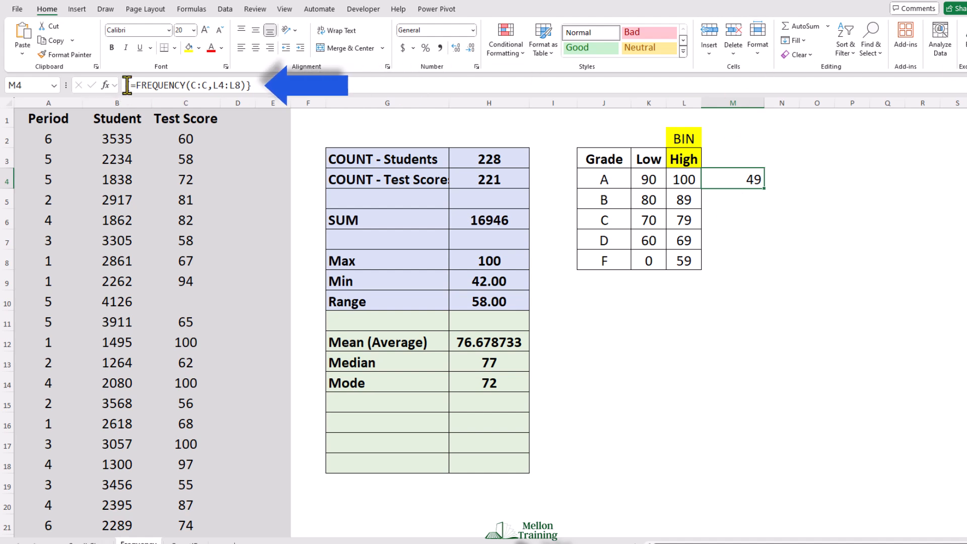
- Re-enter the FREQUENCY formula in M4 as a regular dynamic formula that spills down the column, and select M4 to check it
left_click(257, 86)
key("Return")
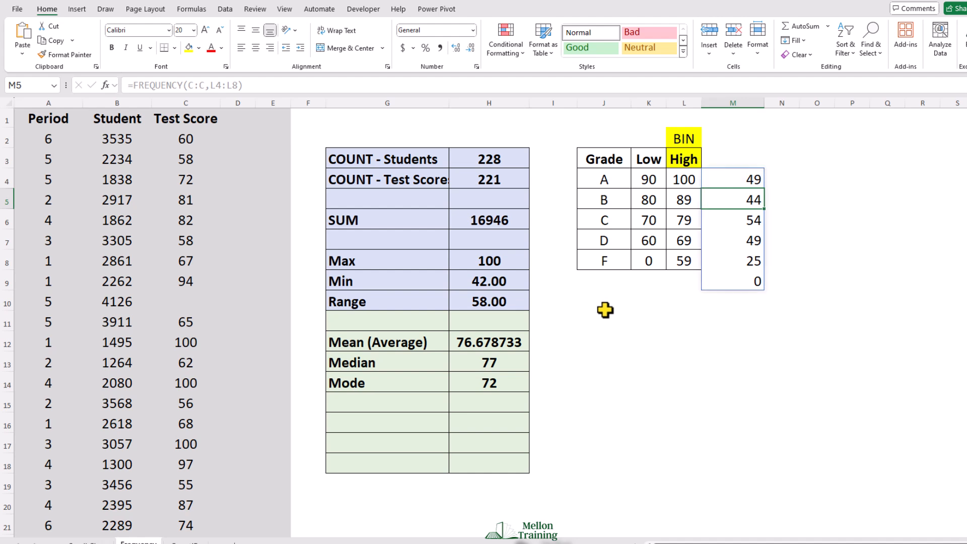
left_click(751, 176)
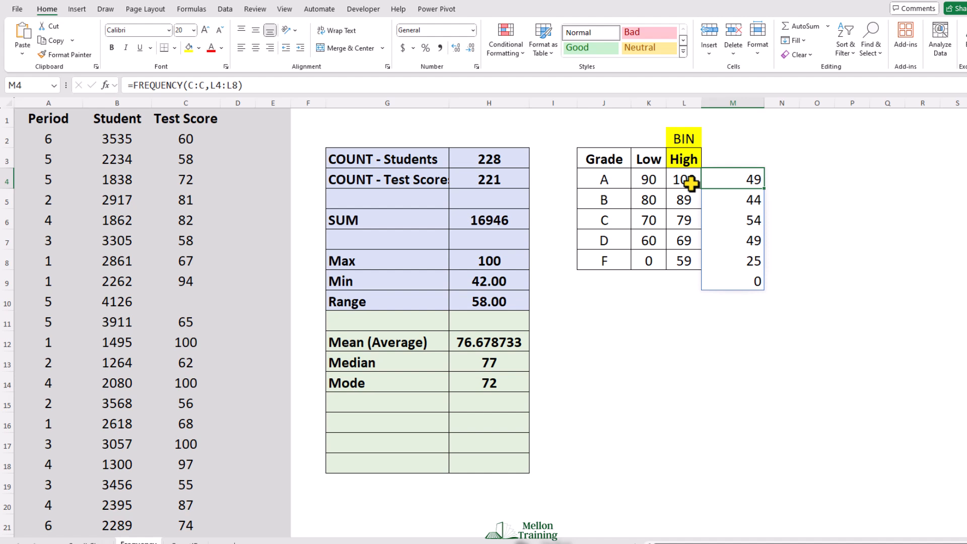
- Total the grade frequencies in cell M11 with a SUM of M4:M8
left_click(731, 319)
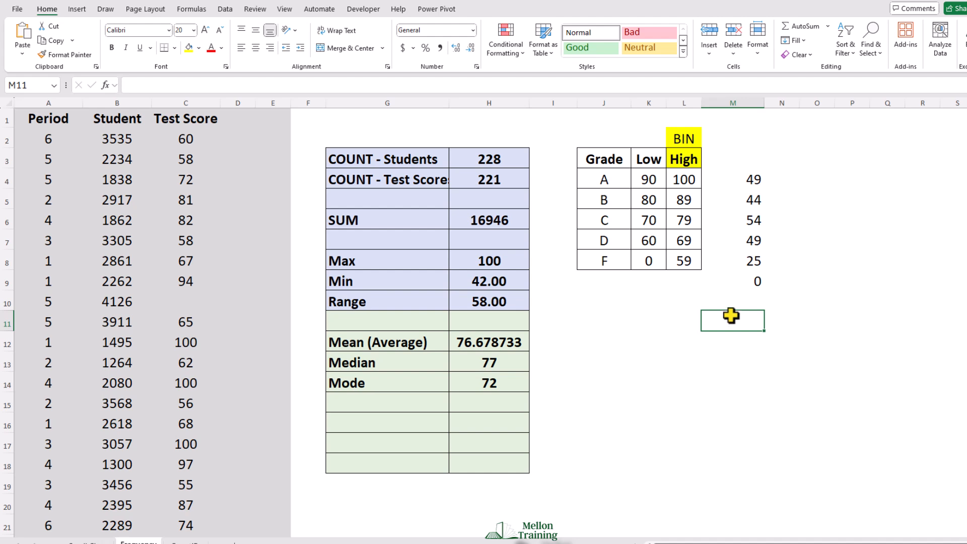
type("=SUM(")
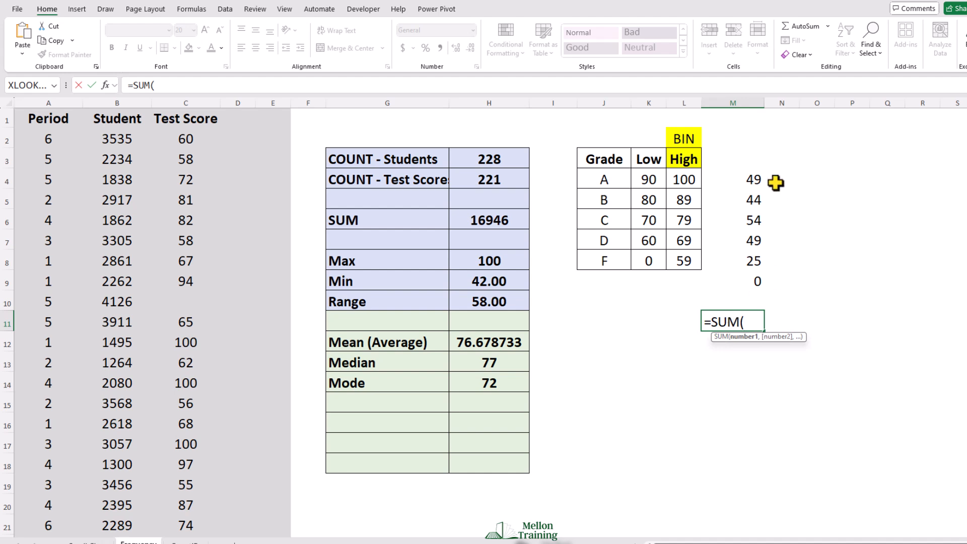
left_click_drag(749, 181, 751, 264)
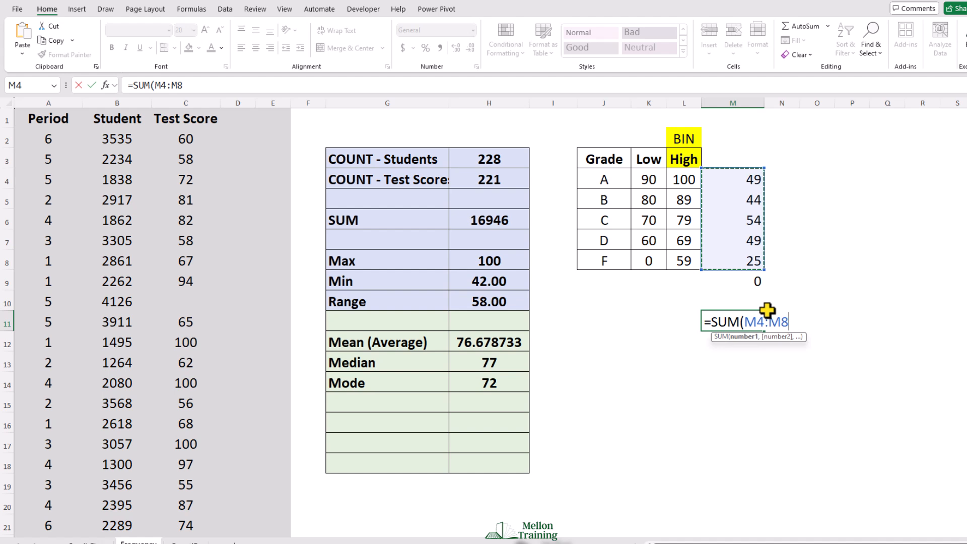
key("Return")
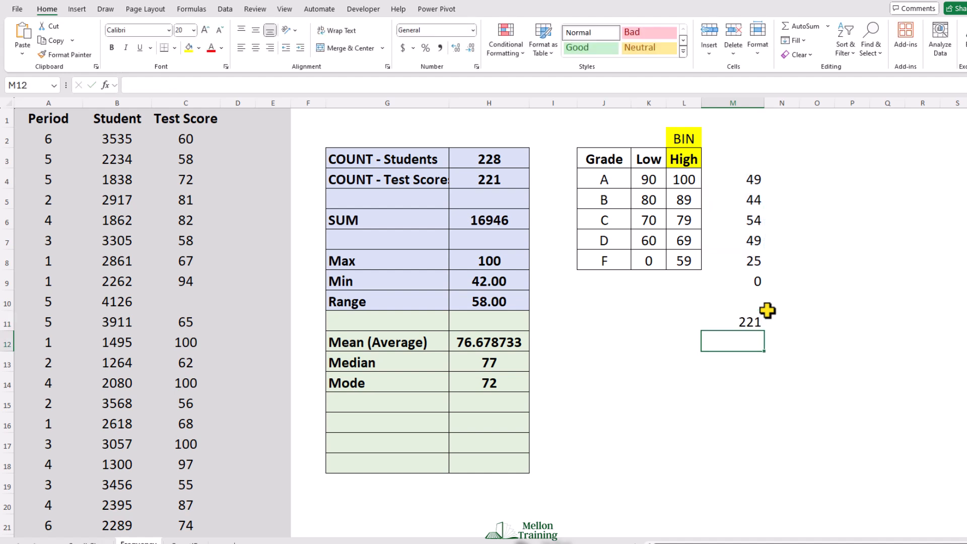
- Check the total's formula in M11 and review the grades' Low and High limits in K4:L8
left_click(741, 323)
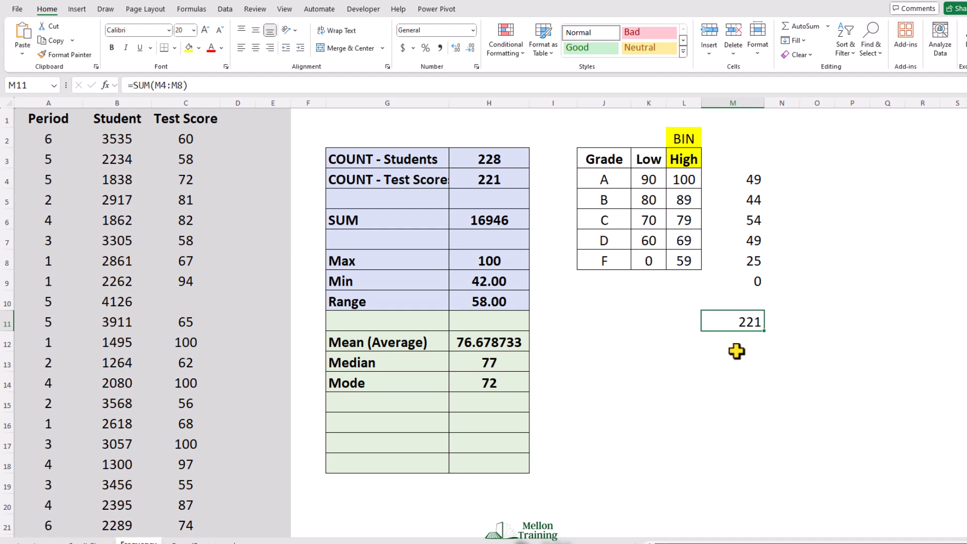
left_click_drag(639, 180, 688, 263)
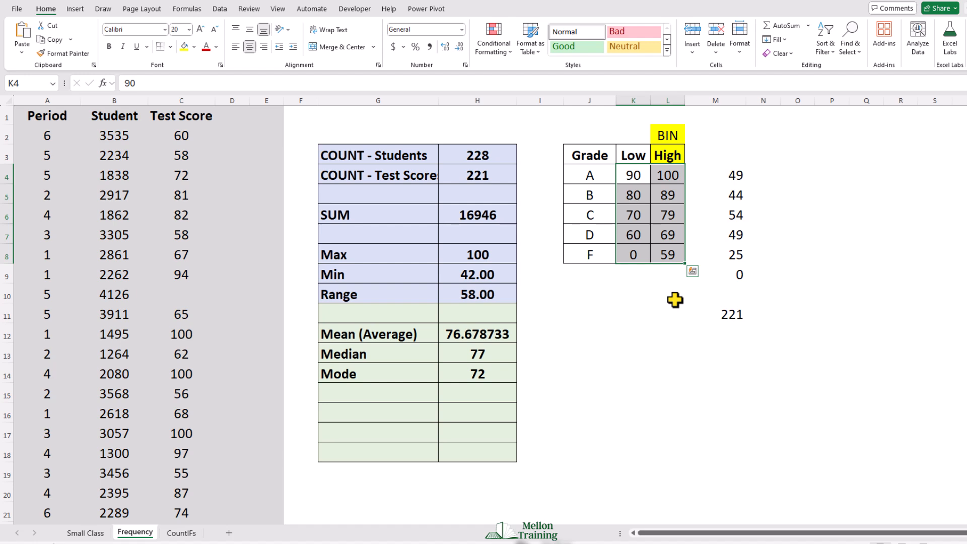
- On the CountIFs sheet, start a COUNTIFS formula in L4 using column C as the range and ">=90" as the first criterion
left_click(182, 532)
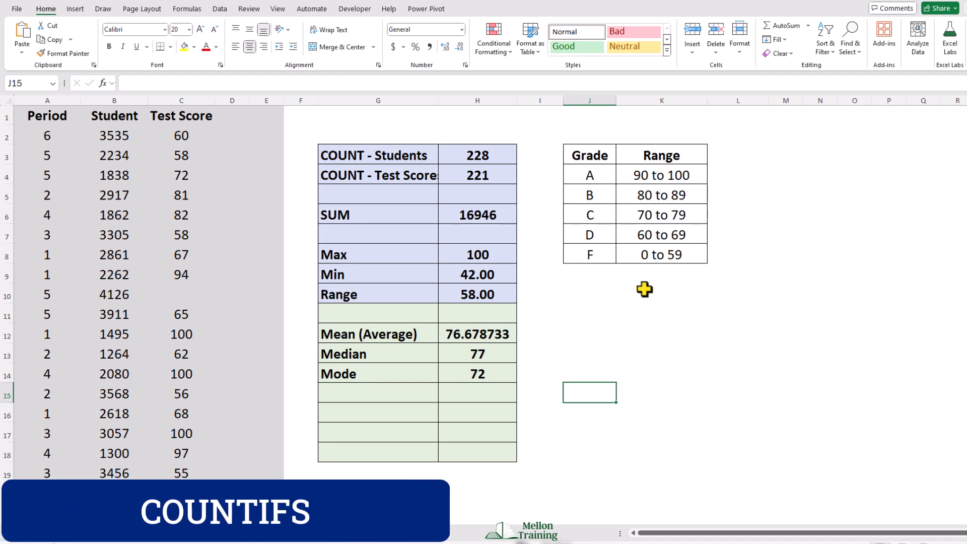
left_click(735, 171)
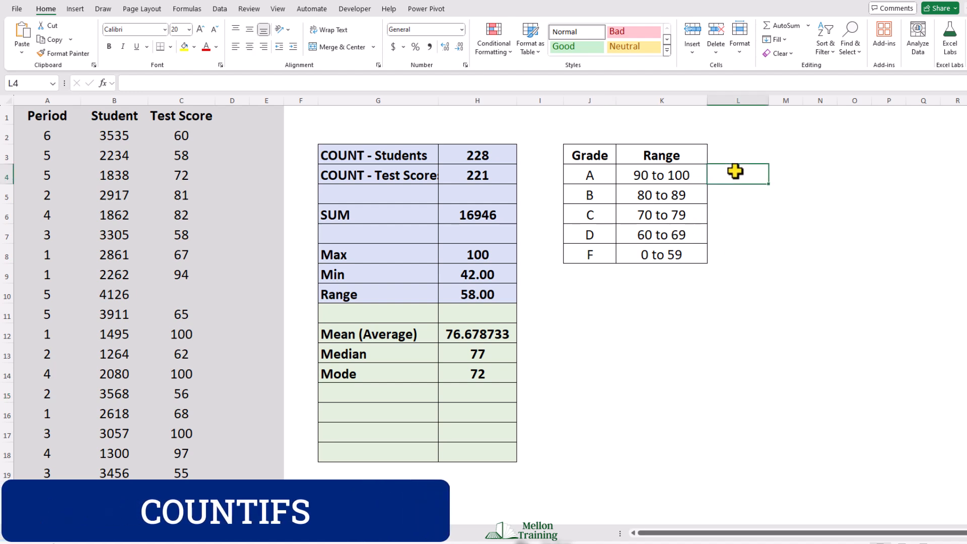
type("=")
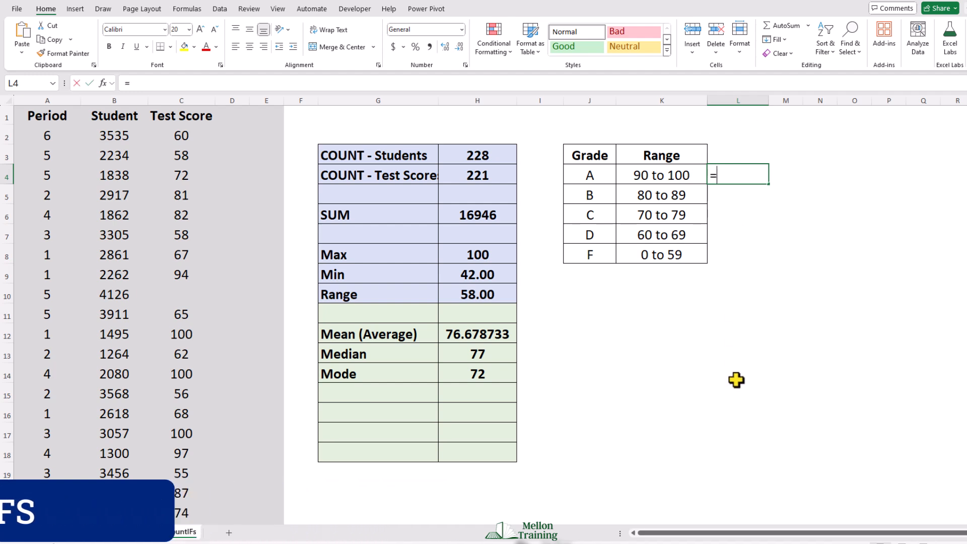
type("count")
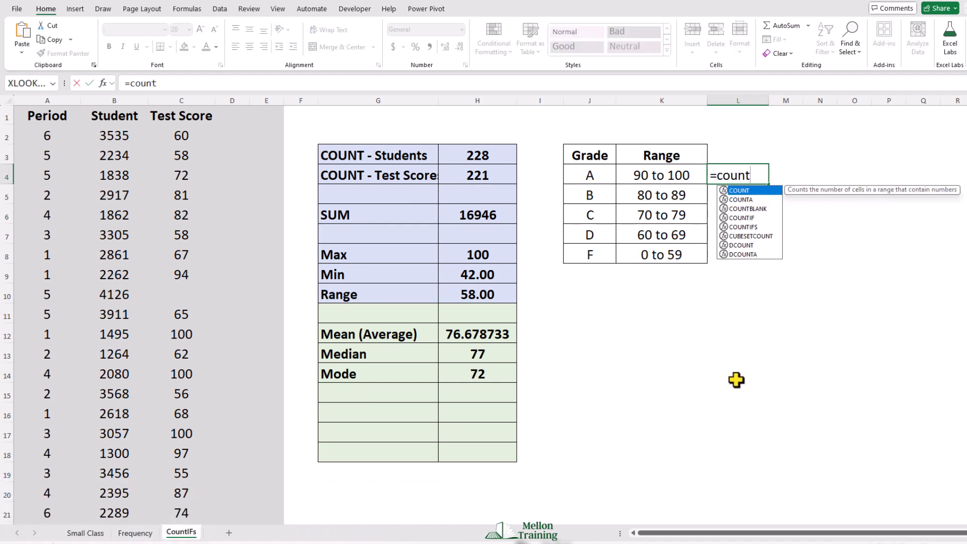
key("Down")
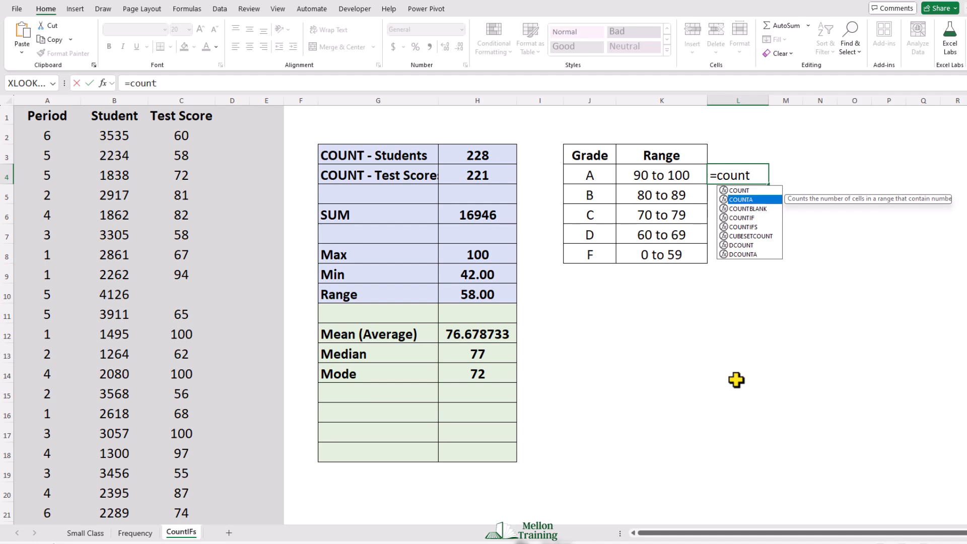
key("Down")
key("Down")
key("Down")
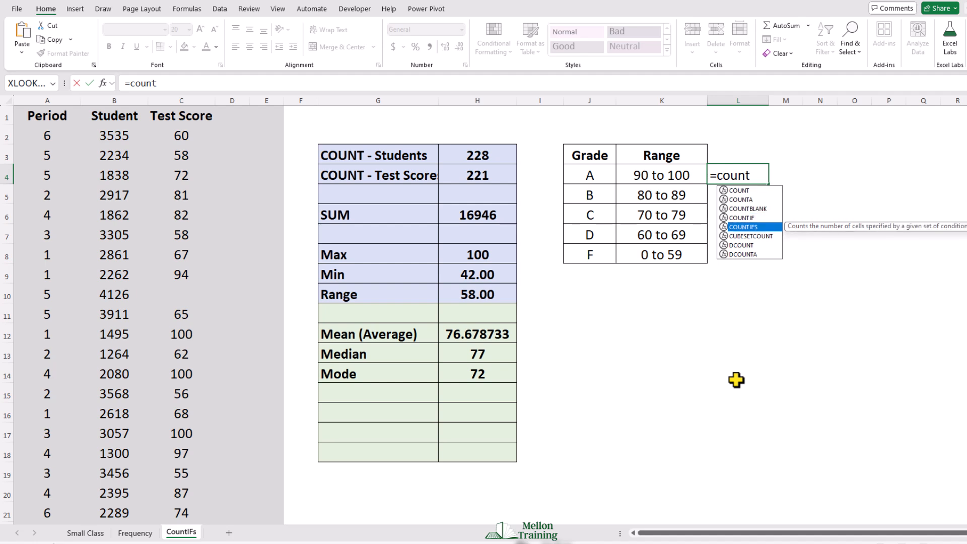
key("Tab")
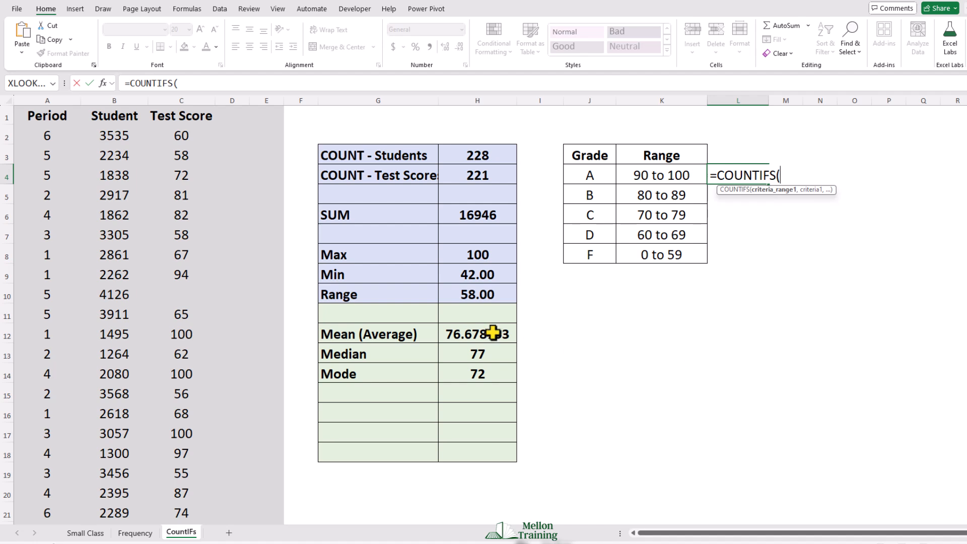
left_click(190, 102)
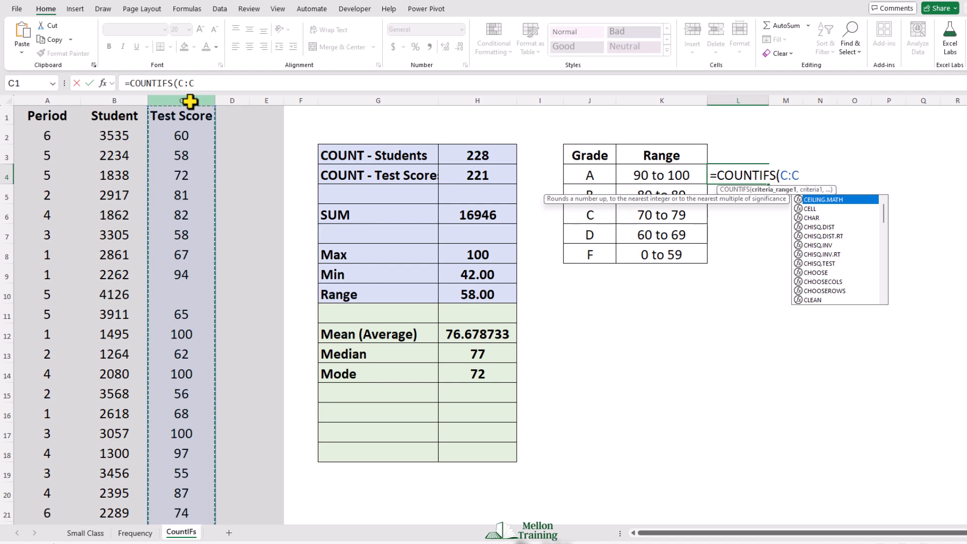
type(",")
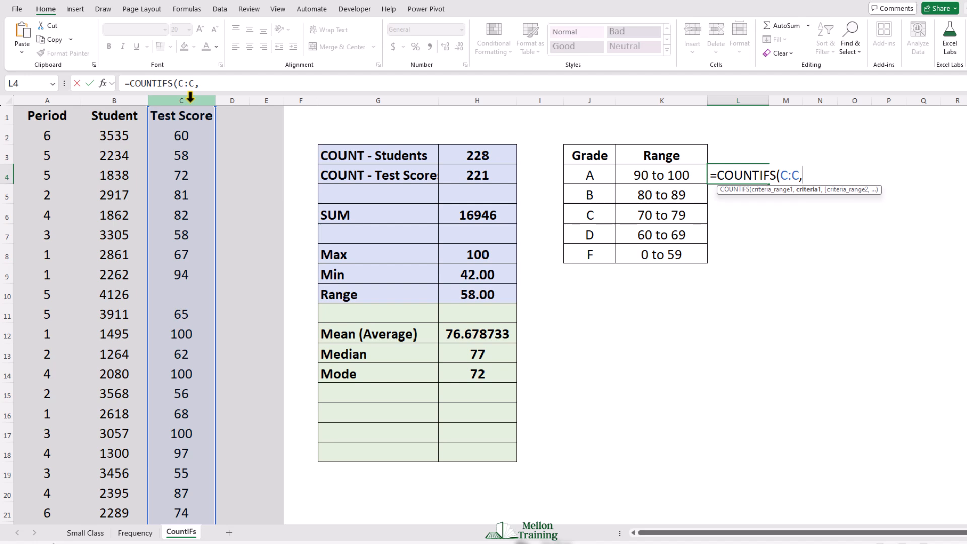
type("\"")
type(">=90\",")
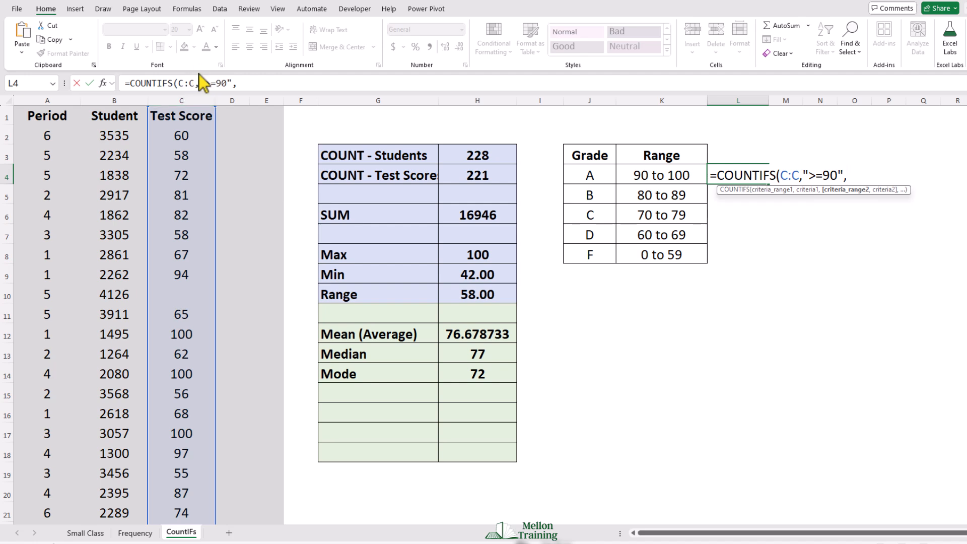
- Duplicate the range and criterion inside the L4 formula, change the second criterion to "<=100", and enter the formula
left_click(178, 84)
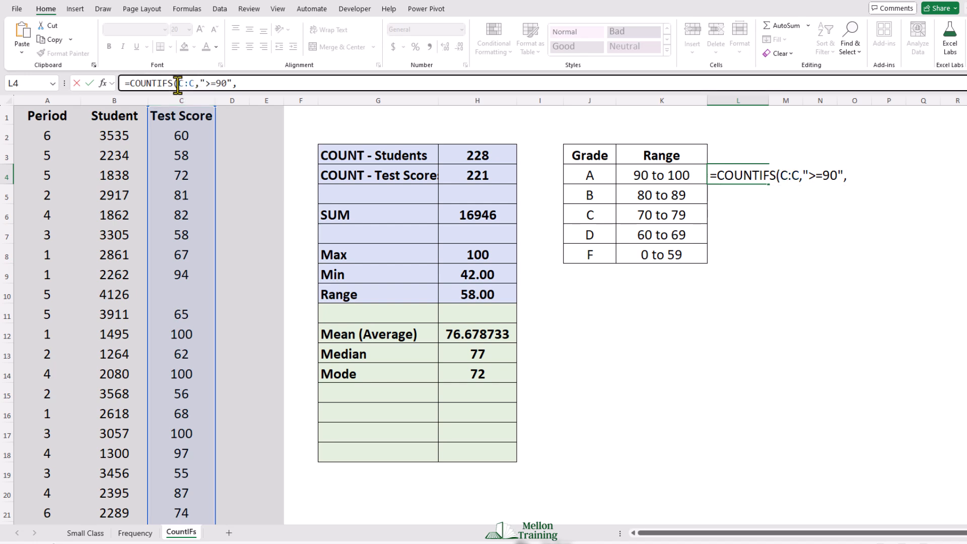
left_click_drag(177, 83, 233, 83)
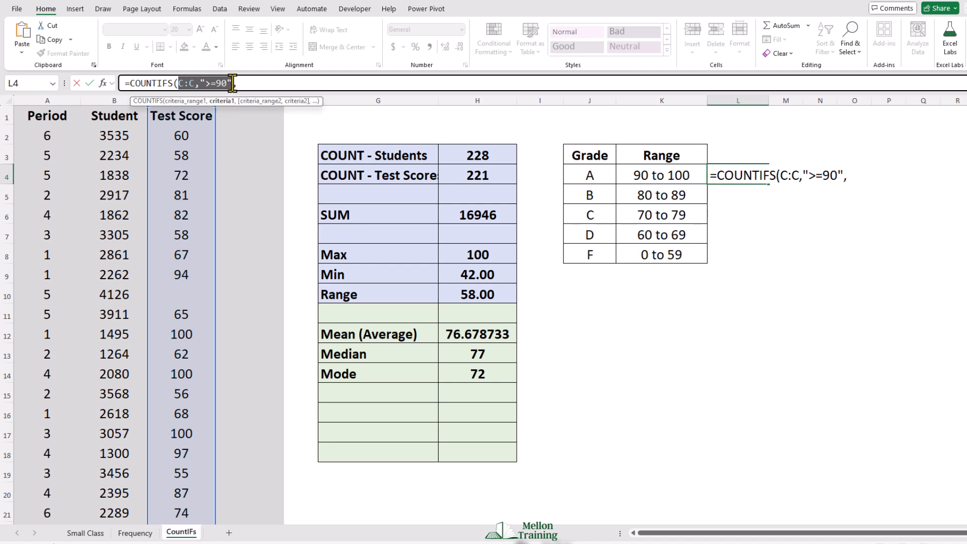
key("ctrl+c")
left_click(259, 84)
key("ctrl+v")
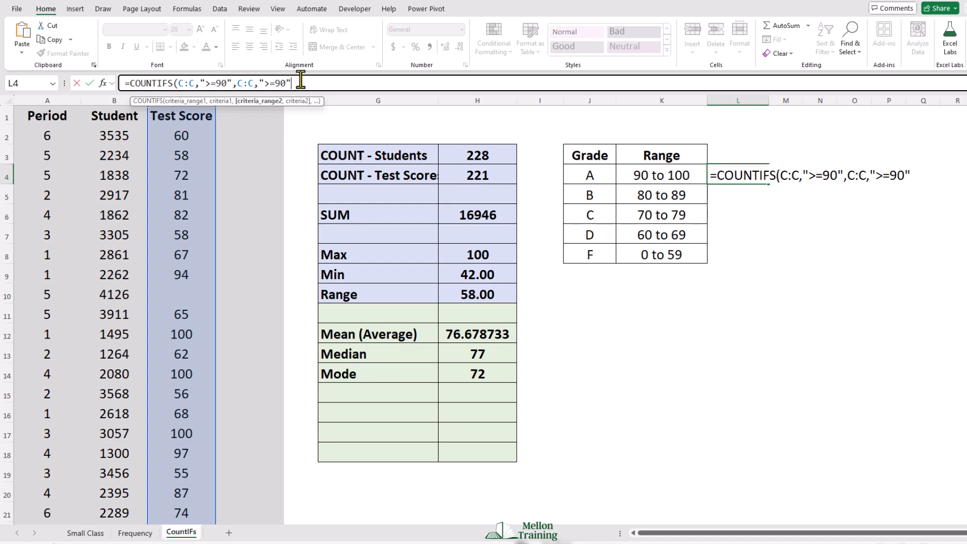
key("BackSpace")
key("BackSpace")
key("BackSpace")
key("BackSpace")
key("BackSpace")
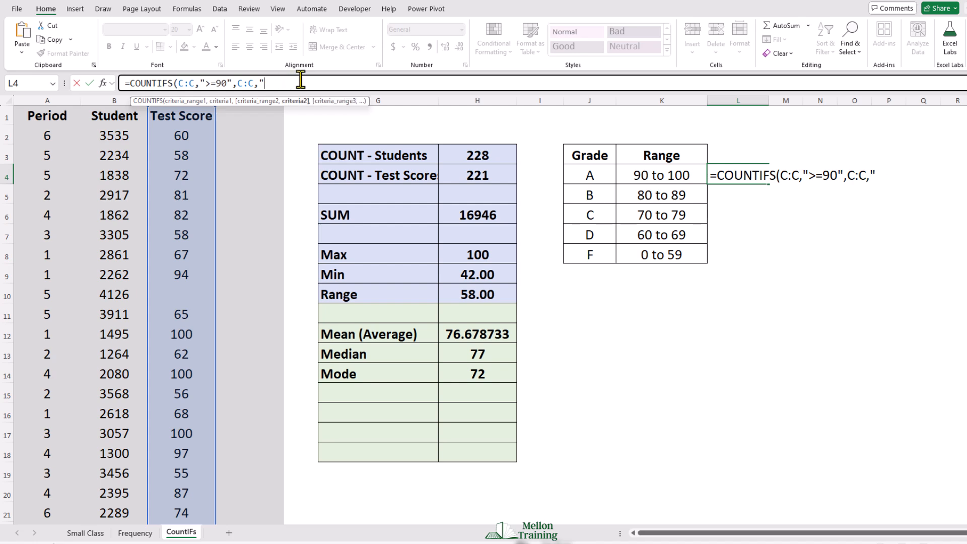
type("<=100\")")
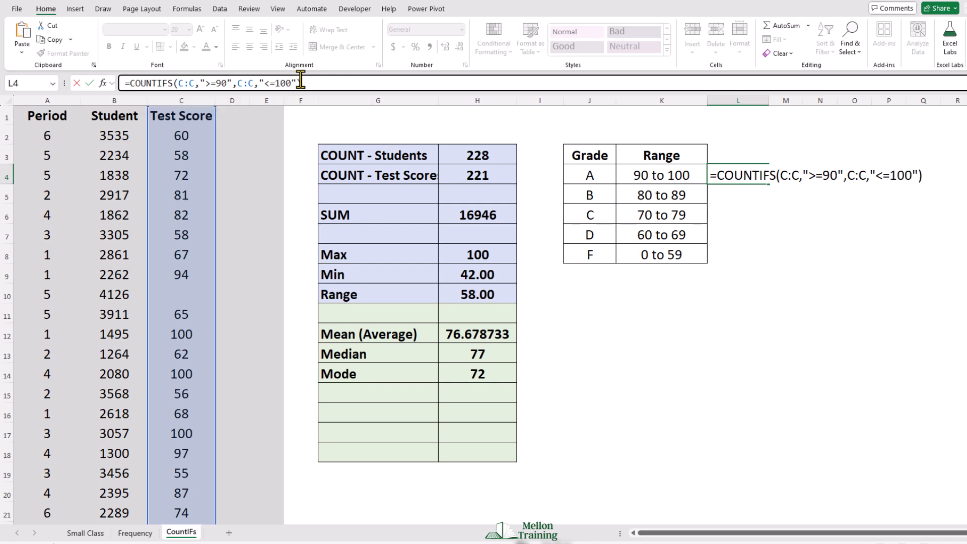
key("Return")
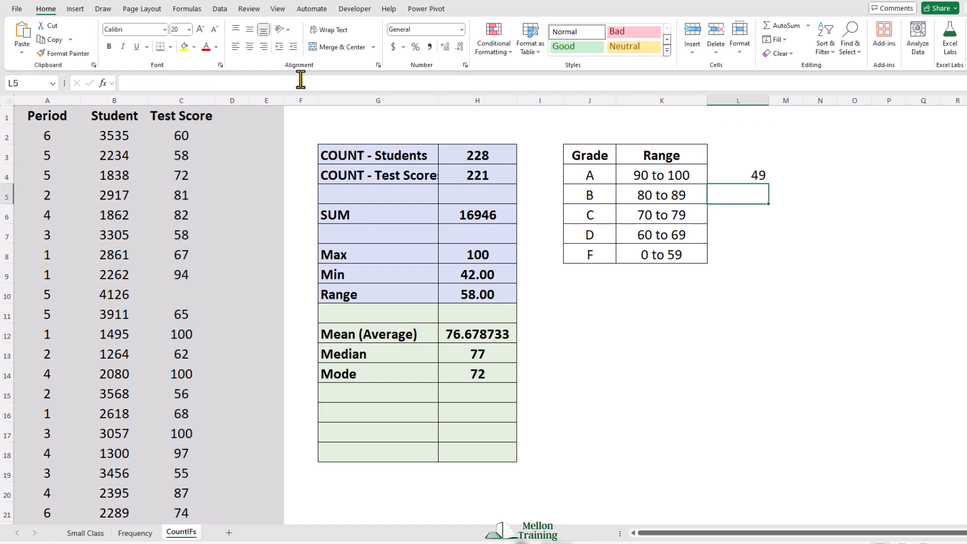
- Compare the grade A count with the Frequency sheet, and copy the L4 formula on the CountIFs sheet down to L8
left_click(135, 532)
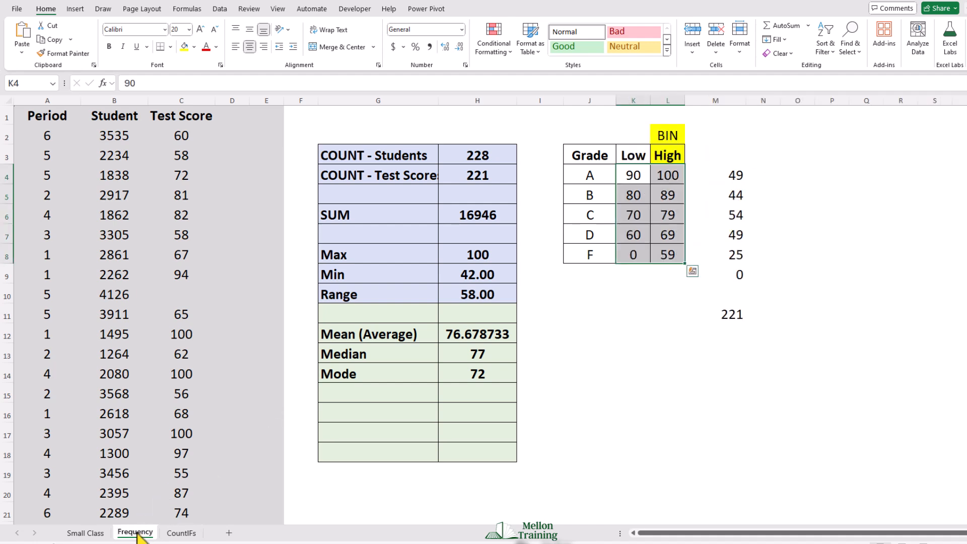
left_click(181, 533)
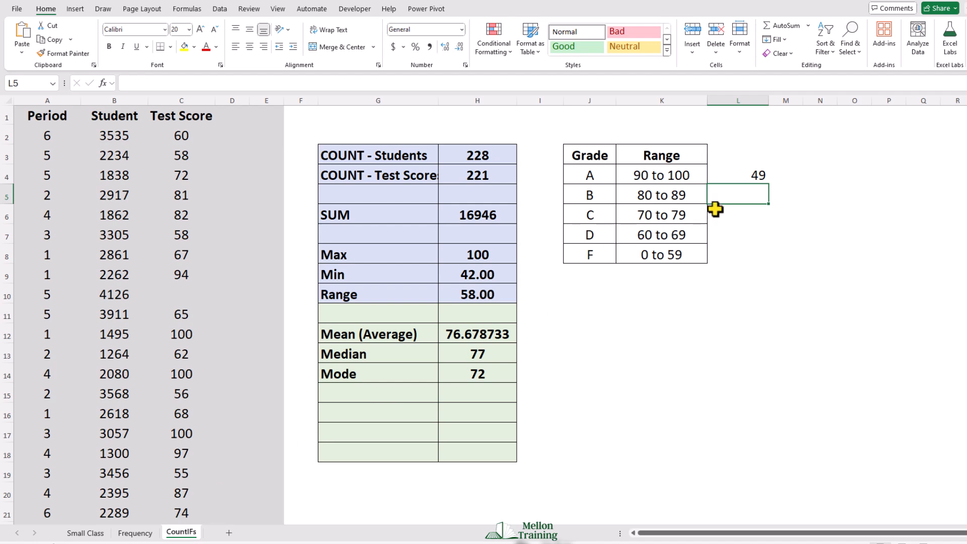
left_click(761, 174)
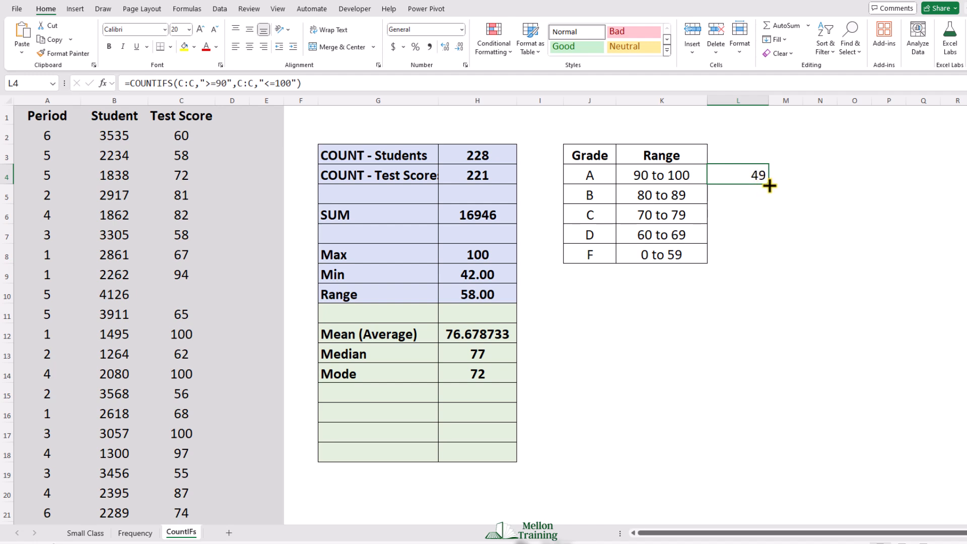
left_click_drag(769, 185, 776, 272)
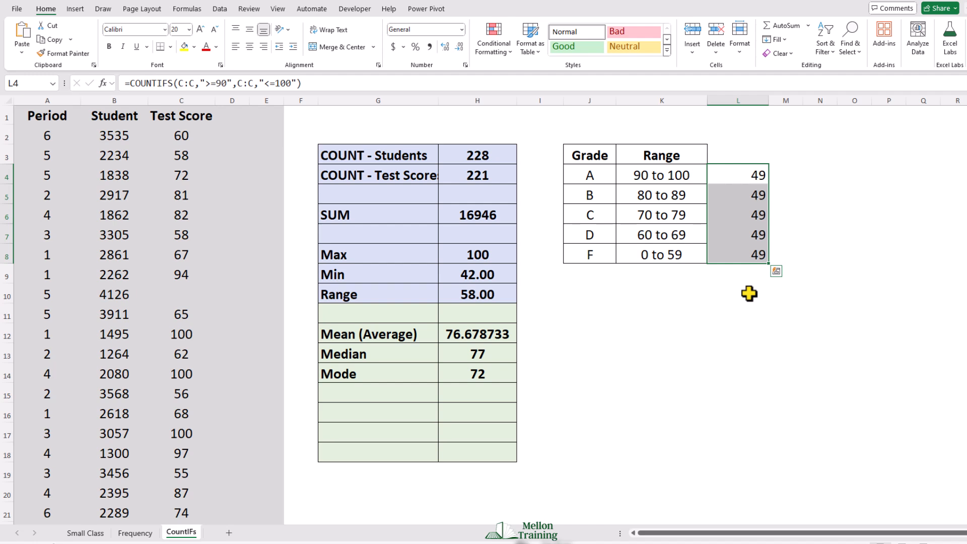
- Change the grade B formula in L5 to count scores ">=80" and "<=89"
left_click(750, 195)
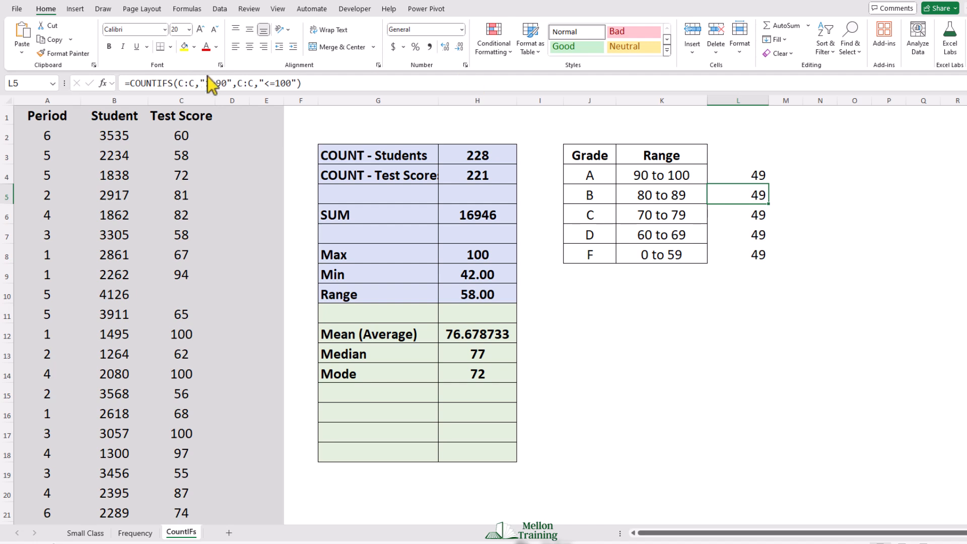
left_click(222, 83)
key("BackSpace")
type("8")
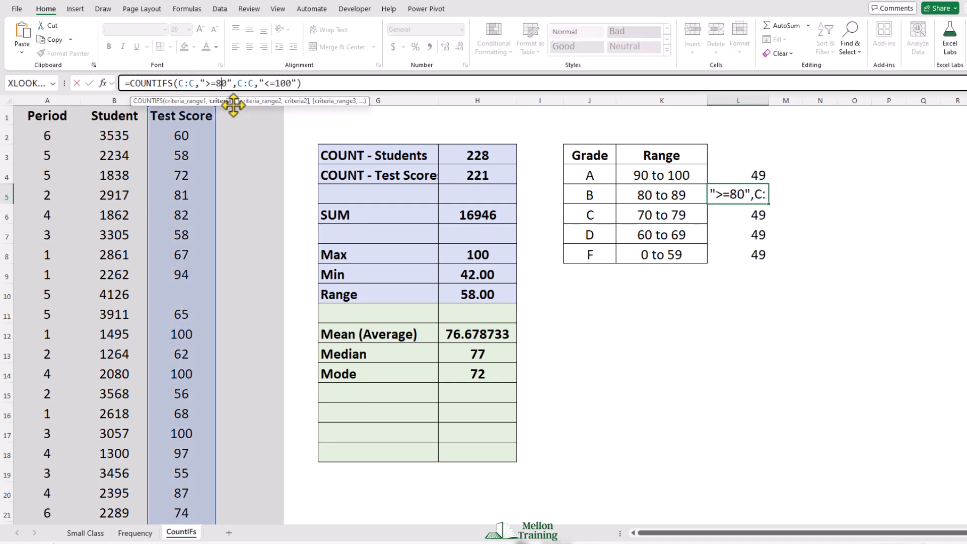
left_click(284, 83)
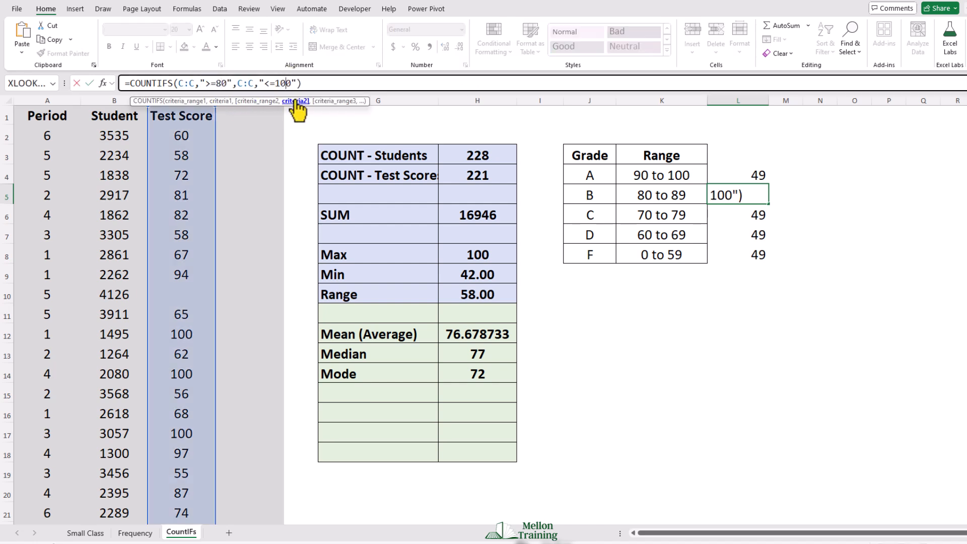
key("BackSpace")
key("BackSpace")
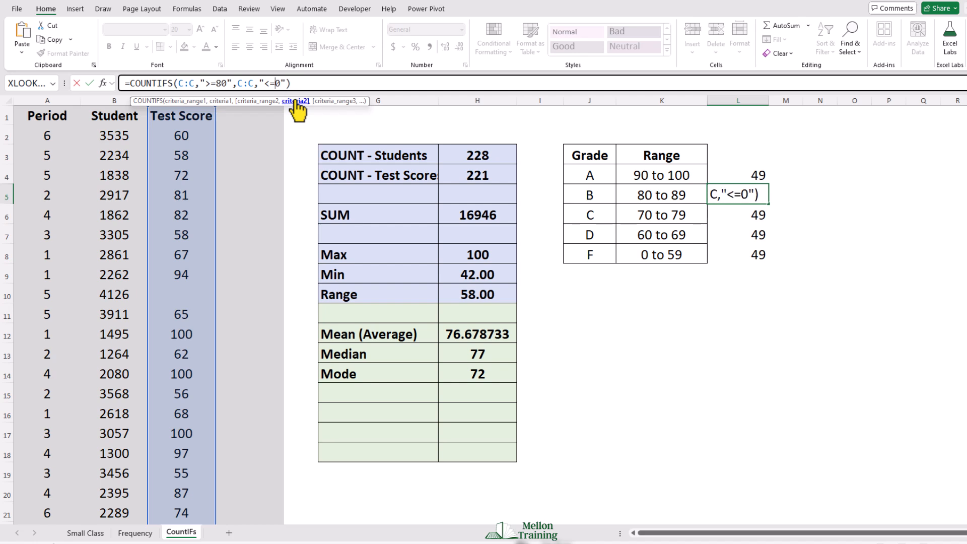
type("8")
key("BackSpace")
type("9")
key("Return")
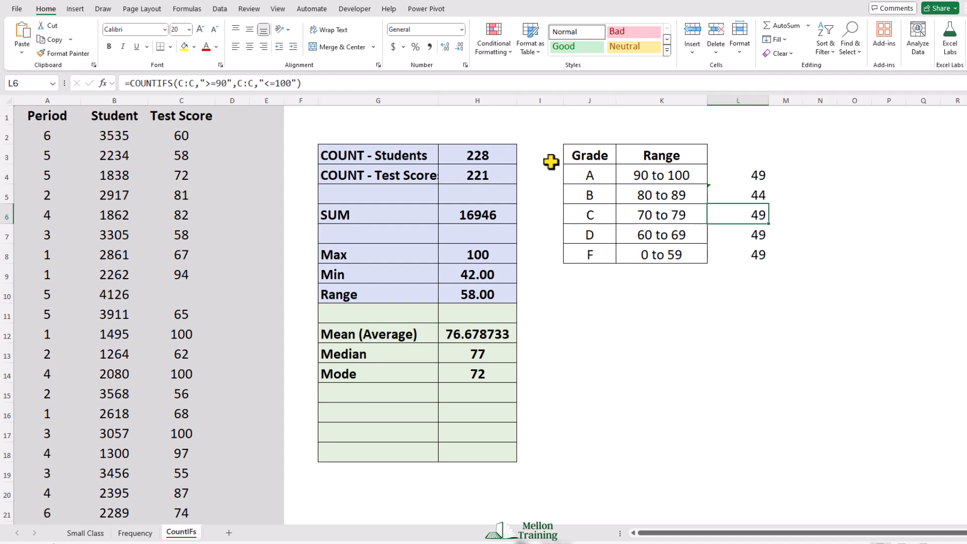
- Change the grade C formula in L6 to count scores ">=70" and "<=79"
left_click(222, 83)
key("BackSpace")
type("7")
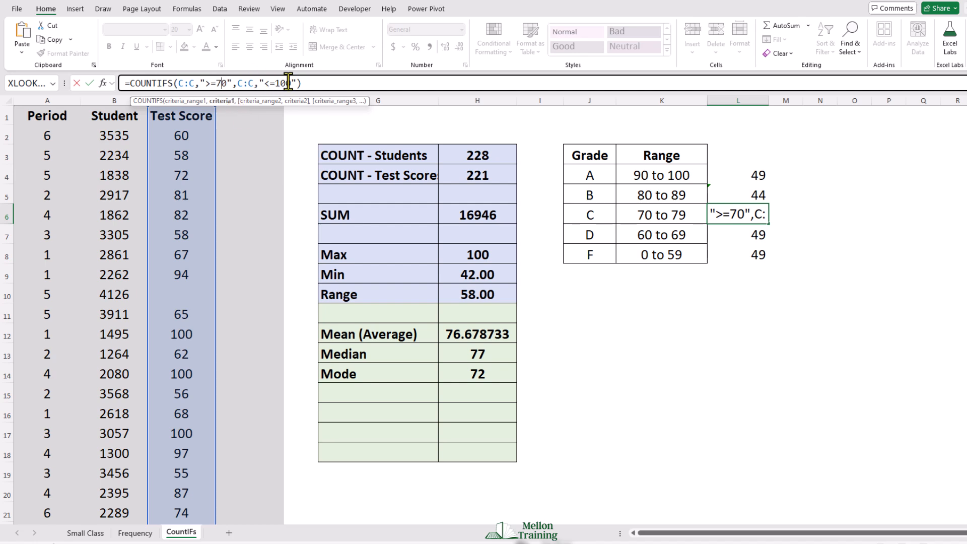
left_click_drag(289, 83, 276, 83)
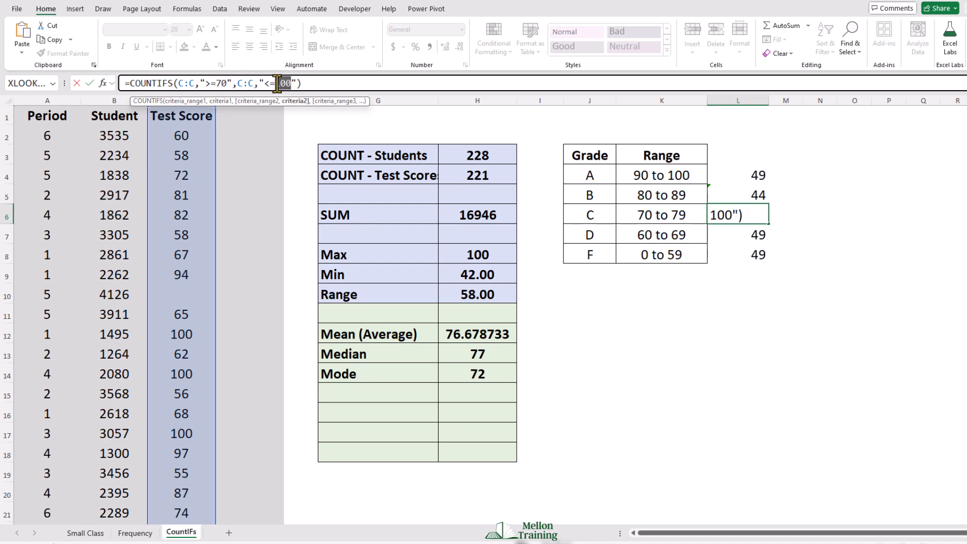
type("79")
key("Return")
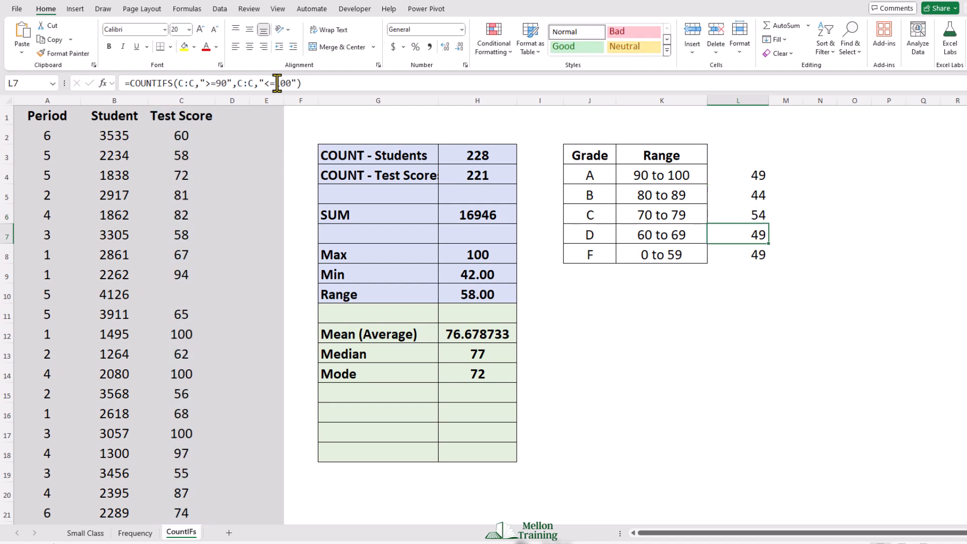
- Change the grade D formula in L7 to count scores ">=60" and "<=69"
left_click(222, 84)
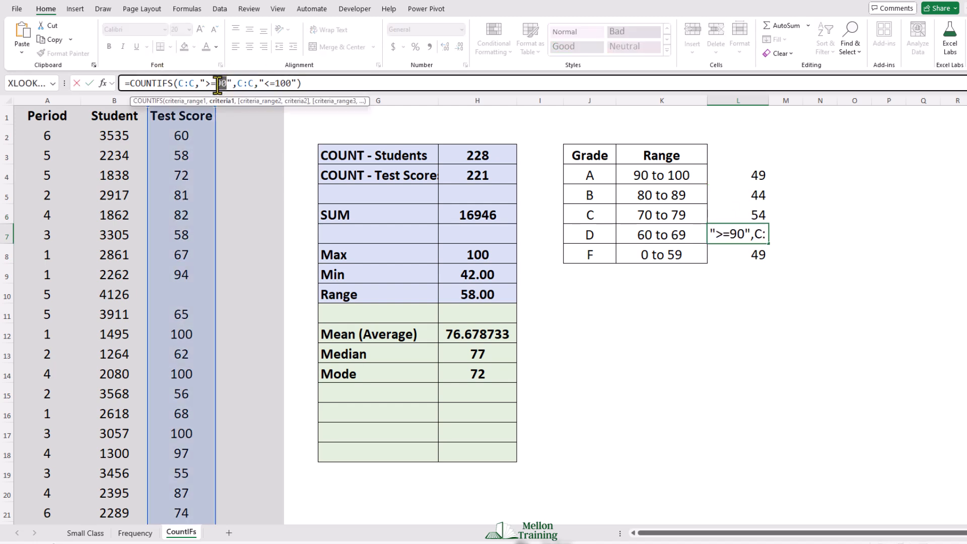
type("60")
left_click_drag(275, 83, 292, 83)
type("69")
key("Return")
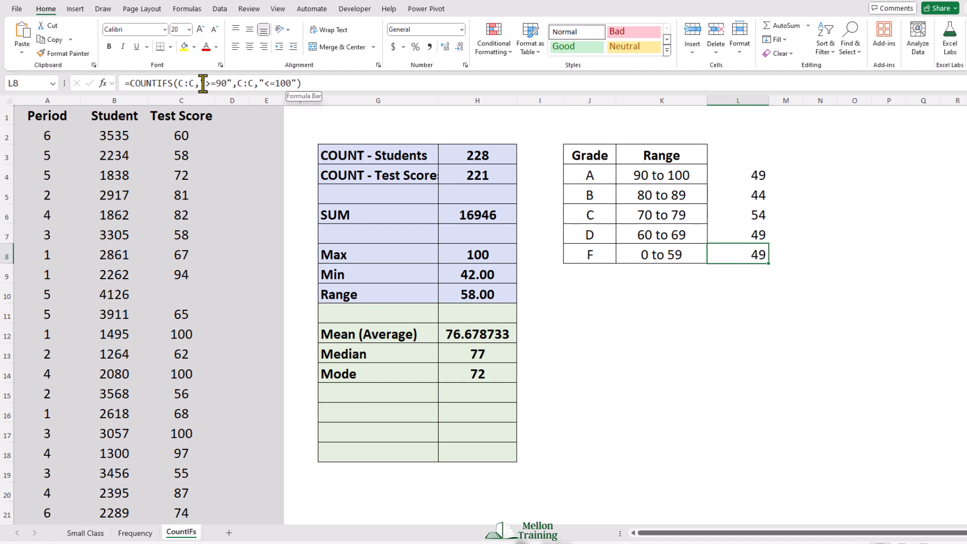
- Change the grade F formula in L8 to count scores ">=0" and "<=59", and open the Frequency sheet to compare the counts
left_click(221, 83)
key("BackSpace")
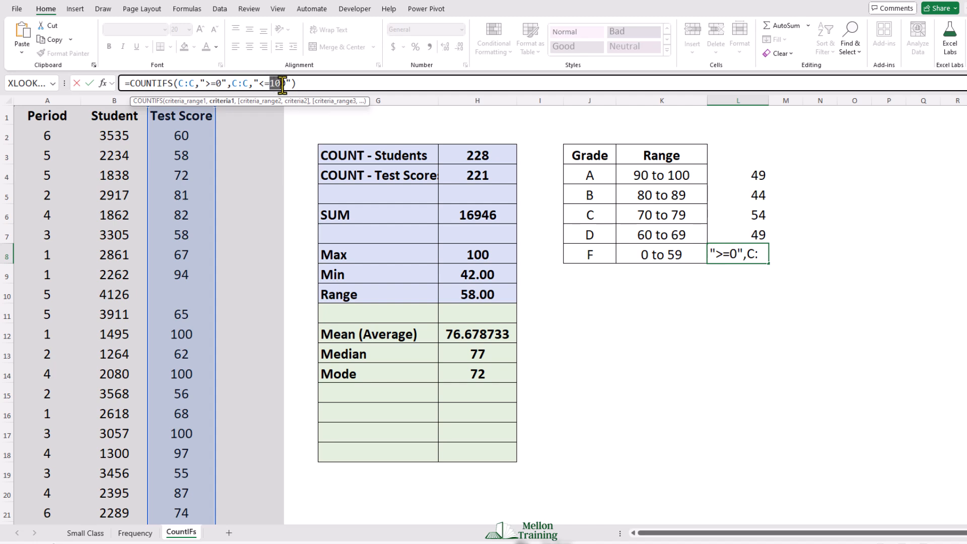
left_click_drag(270, 83, 284, 84)
type("59")
key("Return")
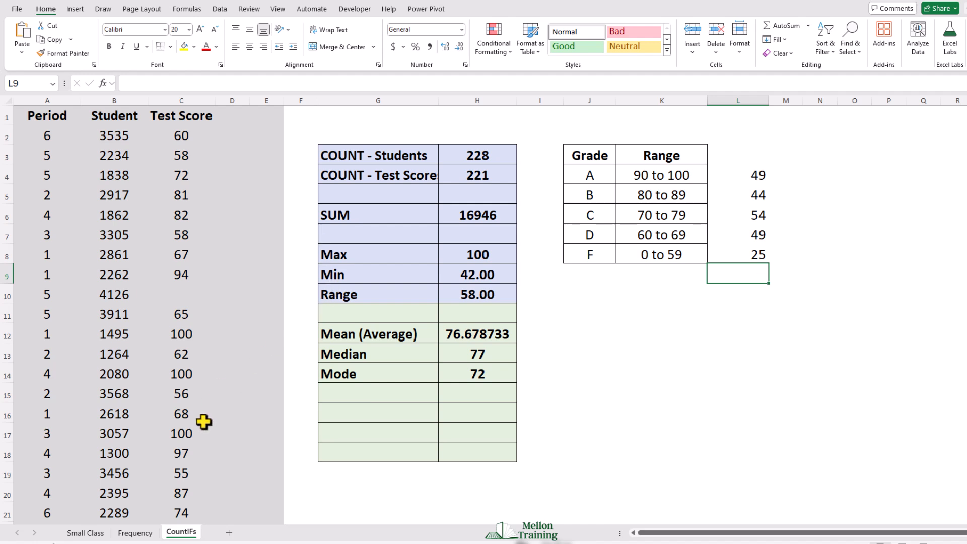
left_click(135, 533)
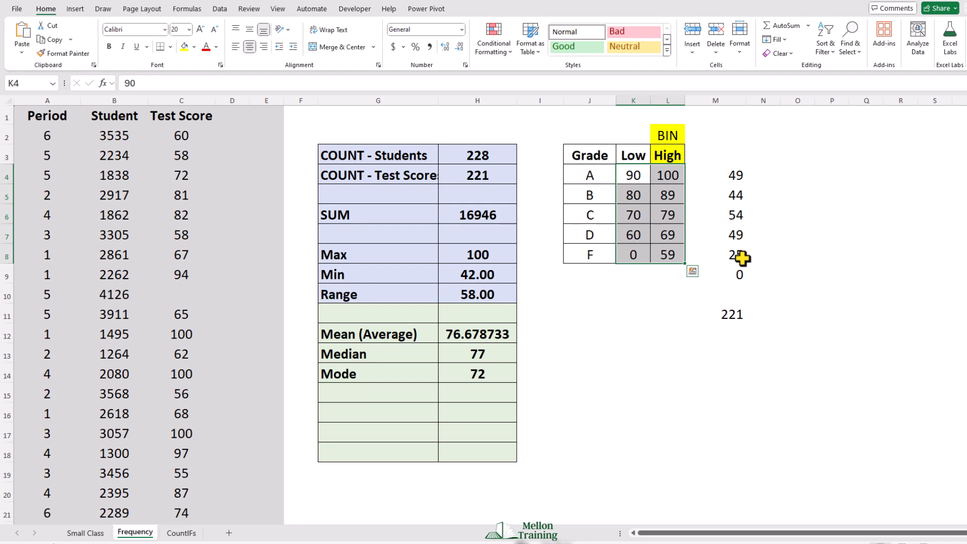
- On the CountIFs sheet, total the grade counts in L10 with =SUM(L4:L8)
left_click(184, 533)
left_click_drag(743, 174, 742, 254)
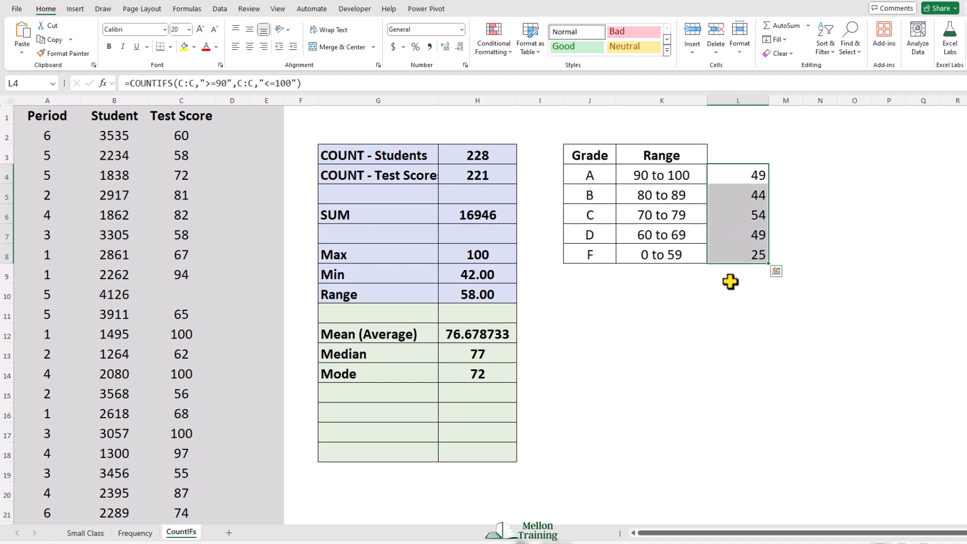
left_click(732, 292)
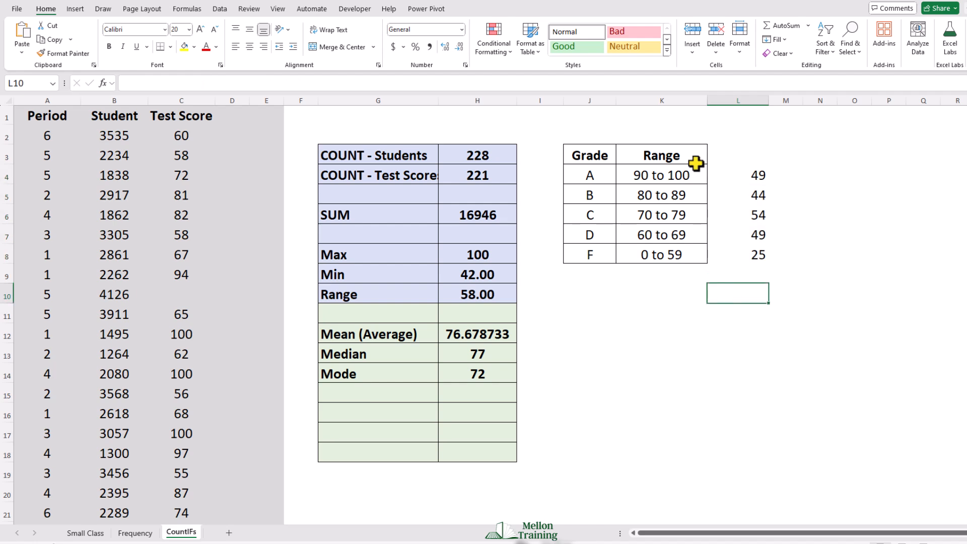
type("=sum")
key("Tab")
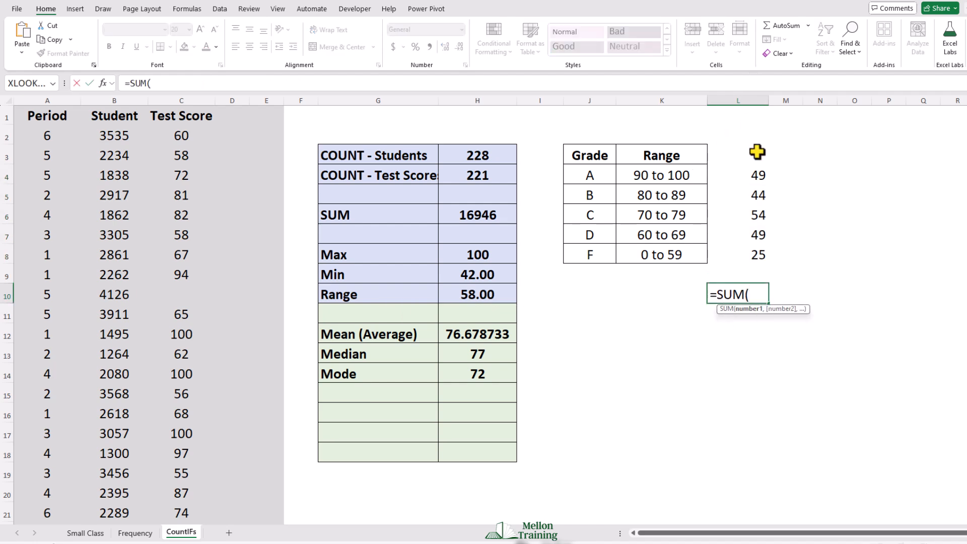
left_click_drag(753, 175, 753, 255)
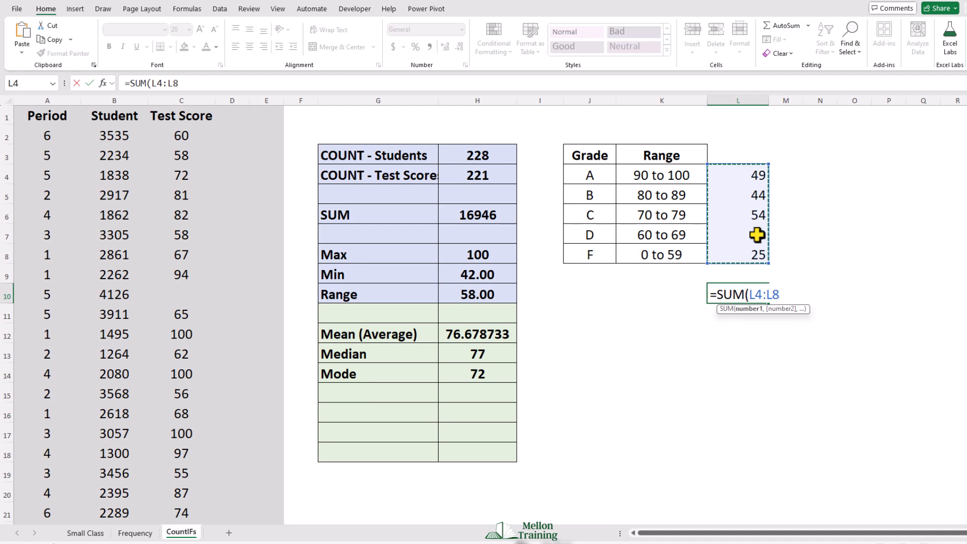
type(")")
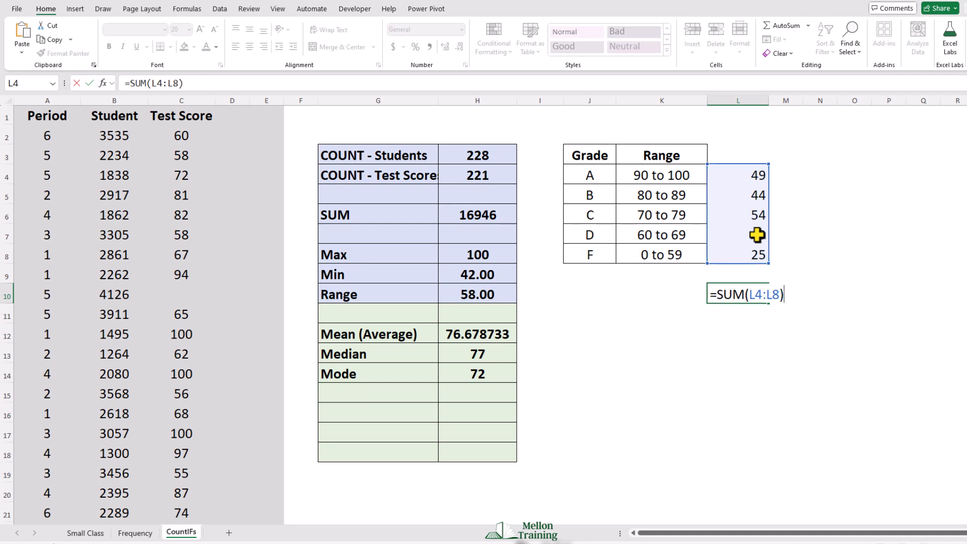
key("Return")
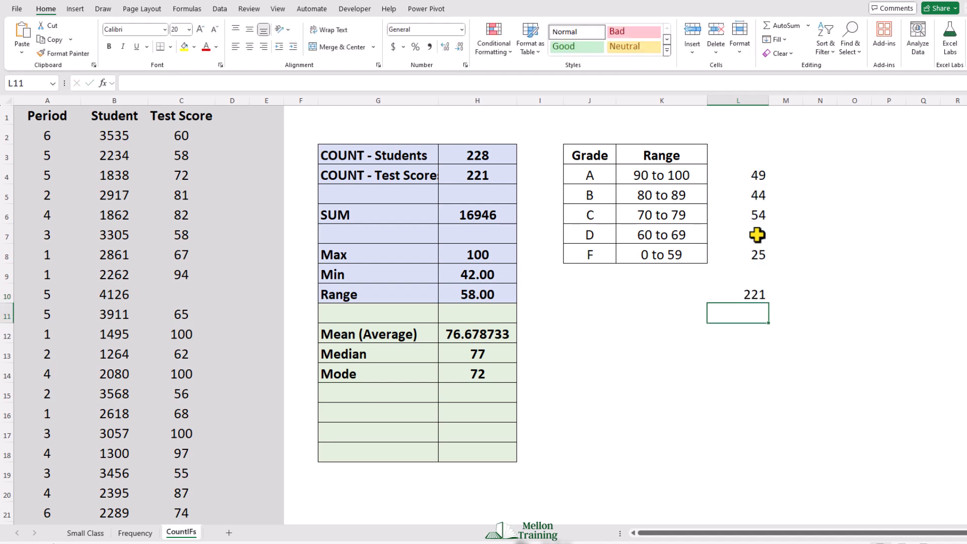
- Color the grade-count total in L10 and the test score count in H4 red
left_click(749, 293)
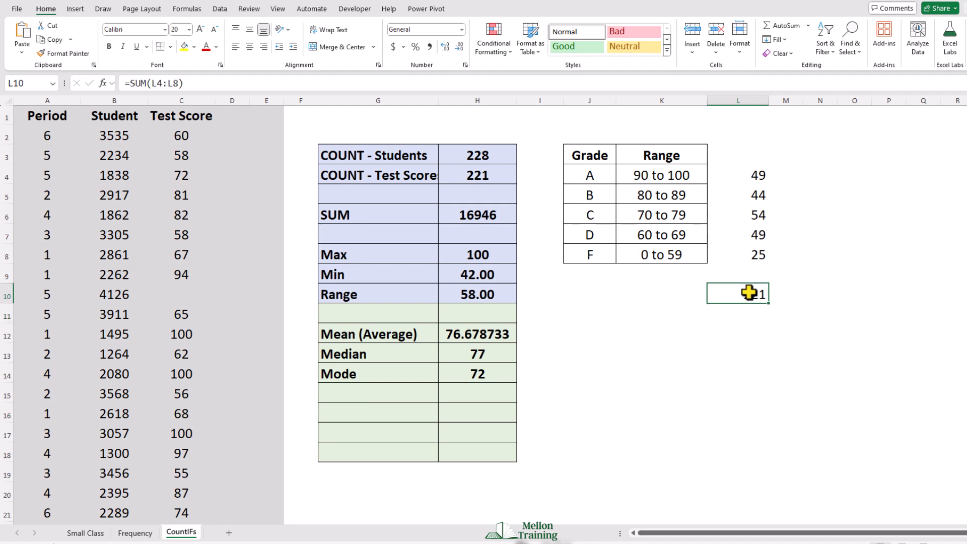
left_click(205, 47)
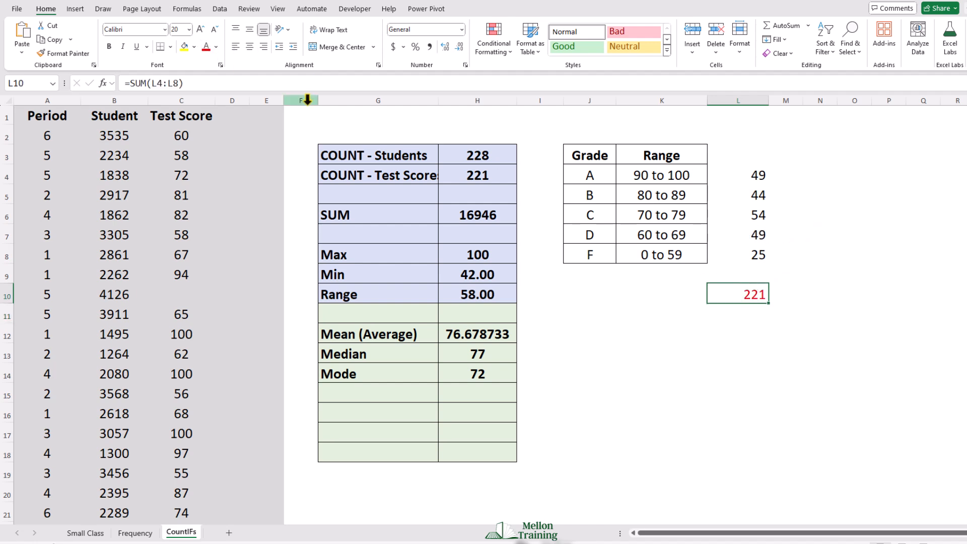
left_click(485, 178)
left_click(205, 46)
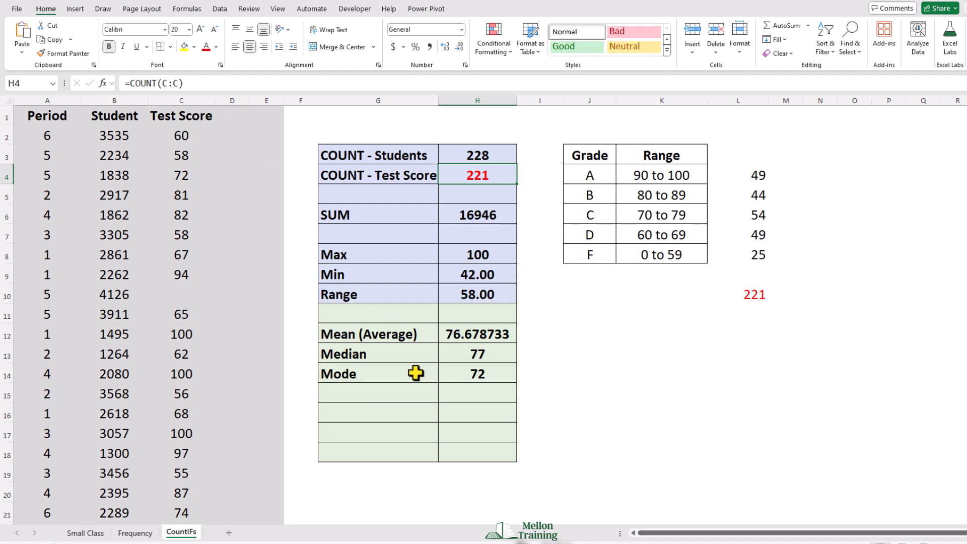
left_click(676, 347)
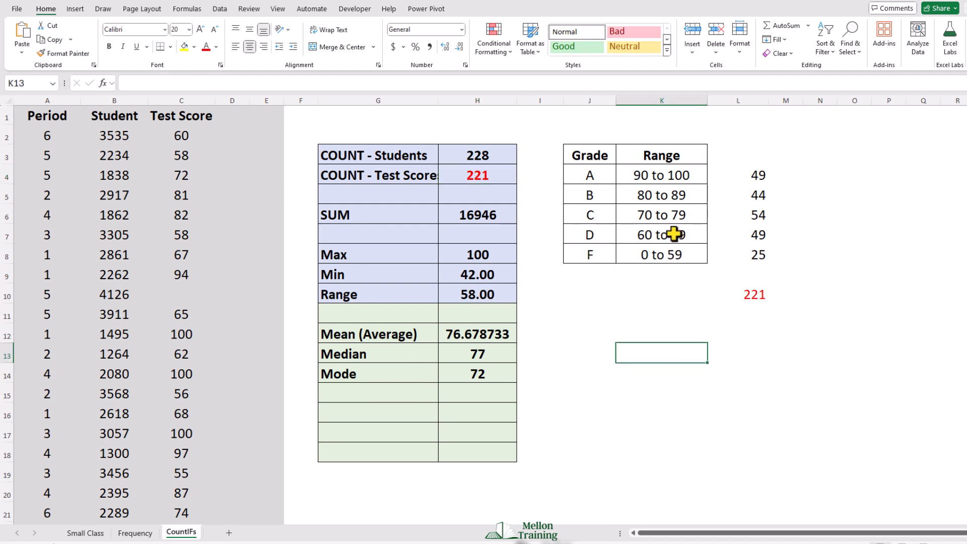
- Convert the grade range J3:L8 into a table with headers
left_click_drag(575, 153, 730, 257)
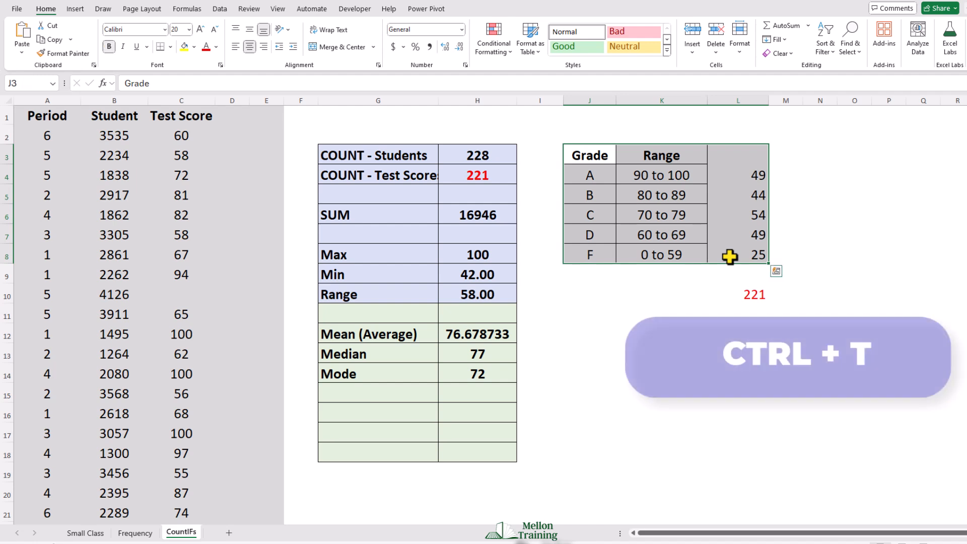
key("ctrl+t")
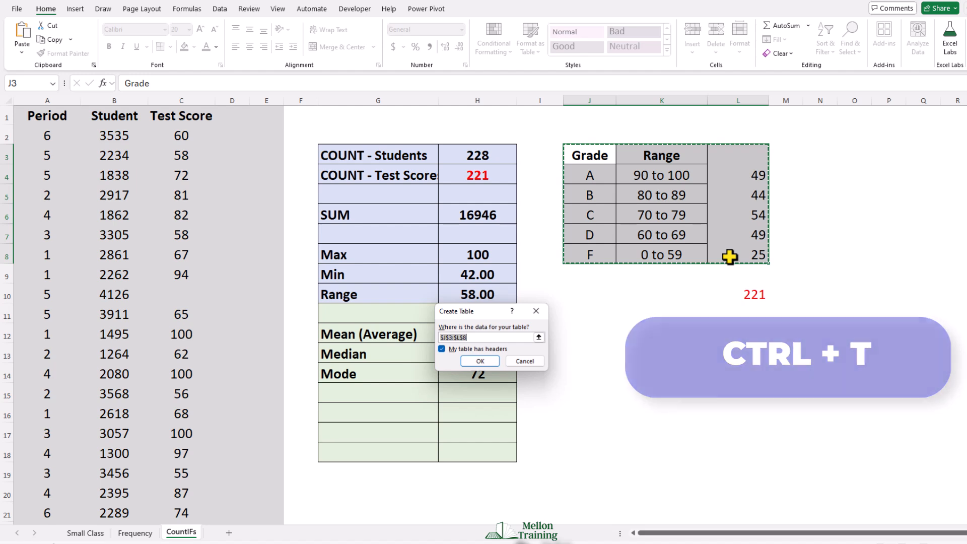
left_click(481, 362)
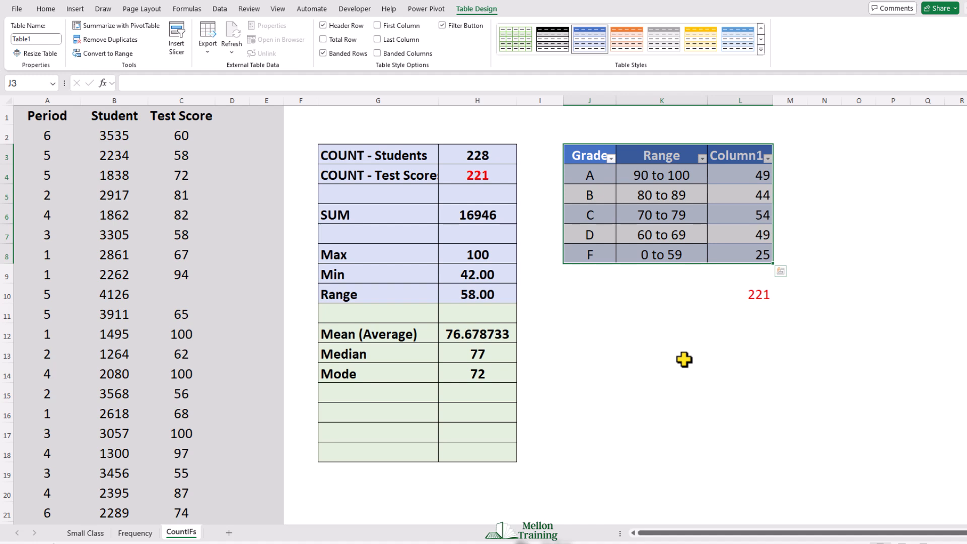
- Rename the grade table's third column header as "Number of Exams" and widen column L to fit it
left_click(736, 155)
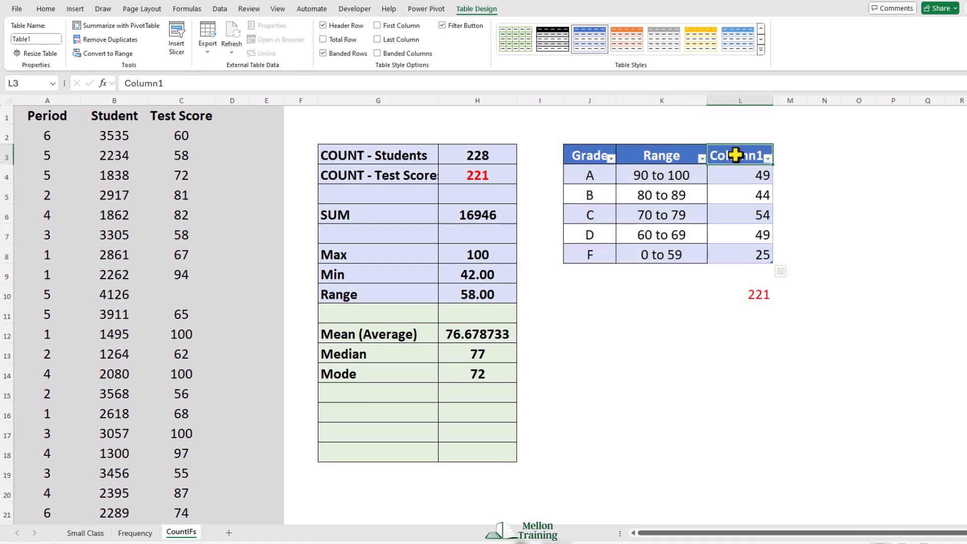
double_click(181, 83)
type("Nu")
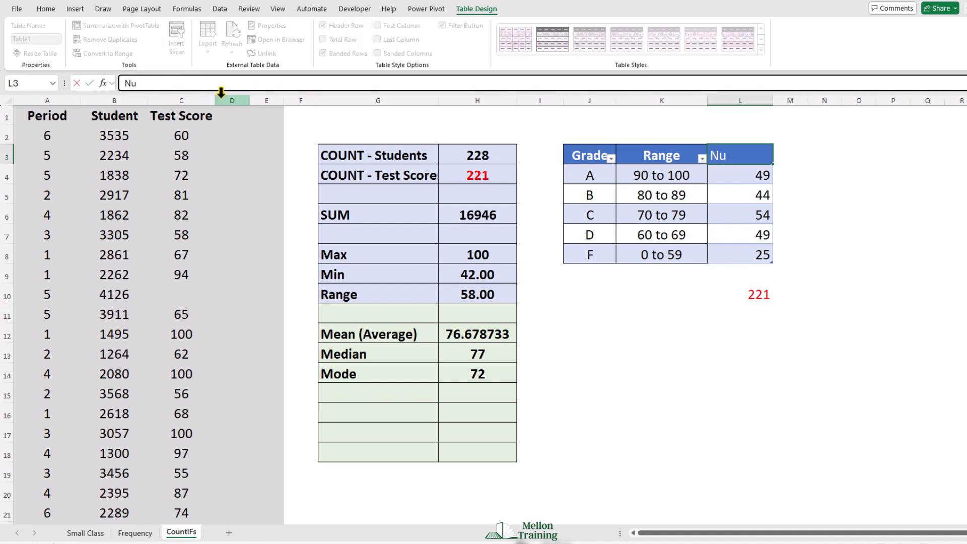
type("mber of Examps")
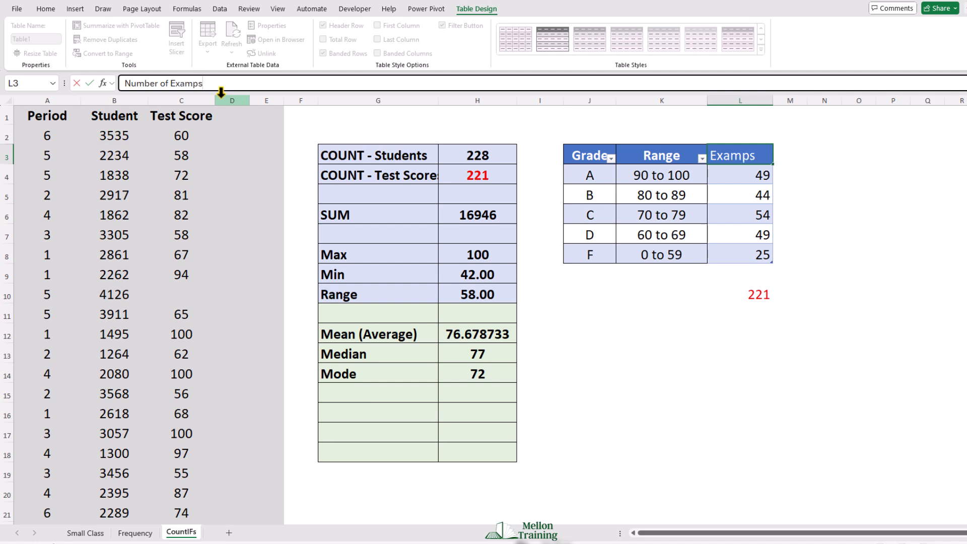
key("BackSpace")
key("Return")
key("Up")
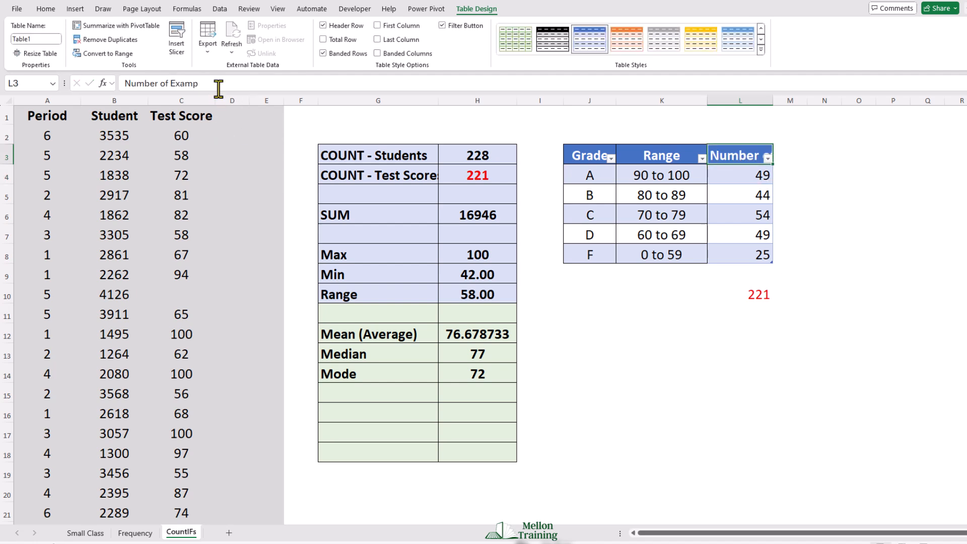
left_click(215, 76)
key("Return")
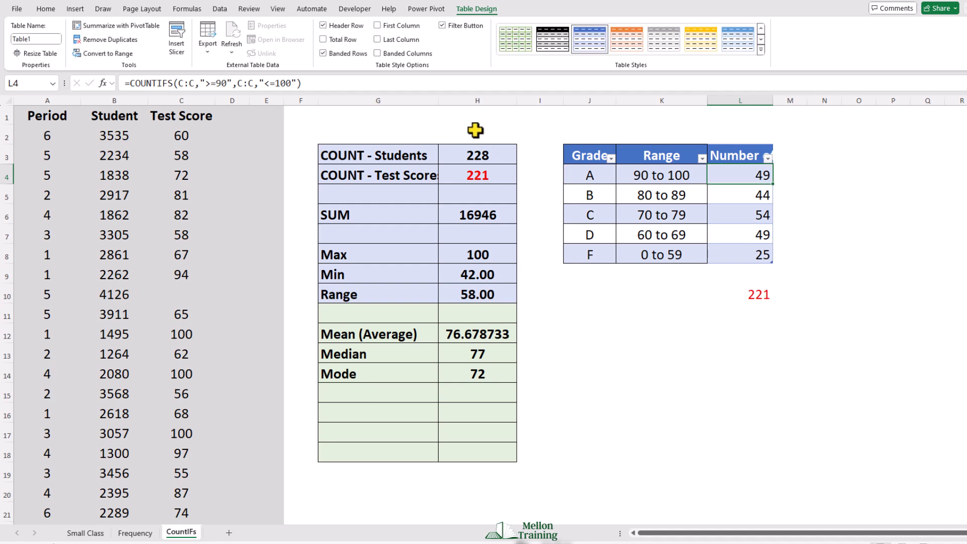
left_click_drag(774, 101, 831, 101)
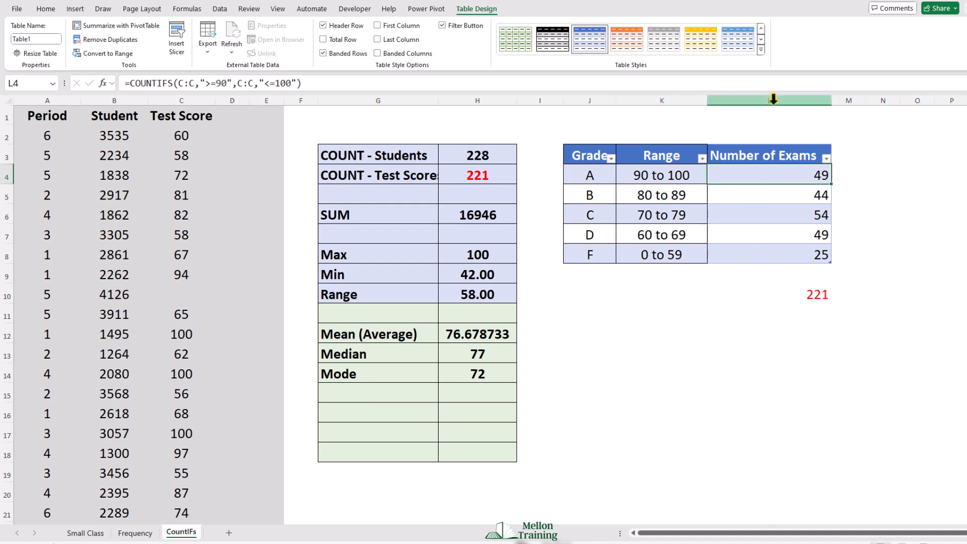
left_click(675, 358)
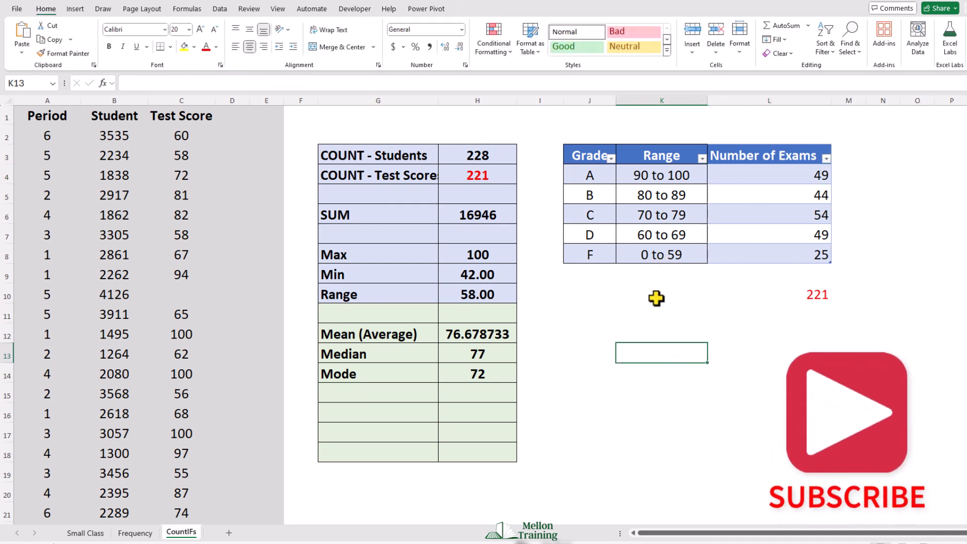